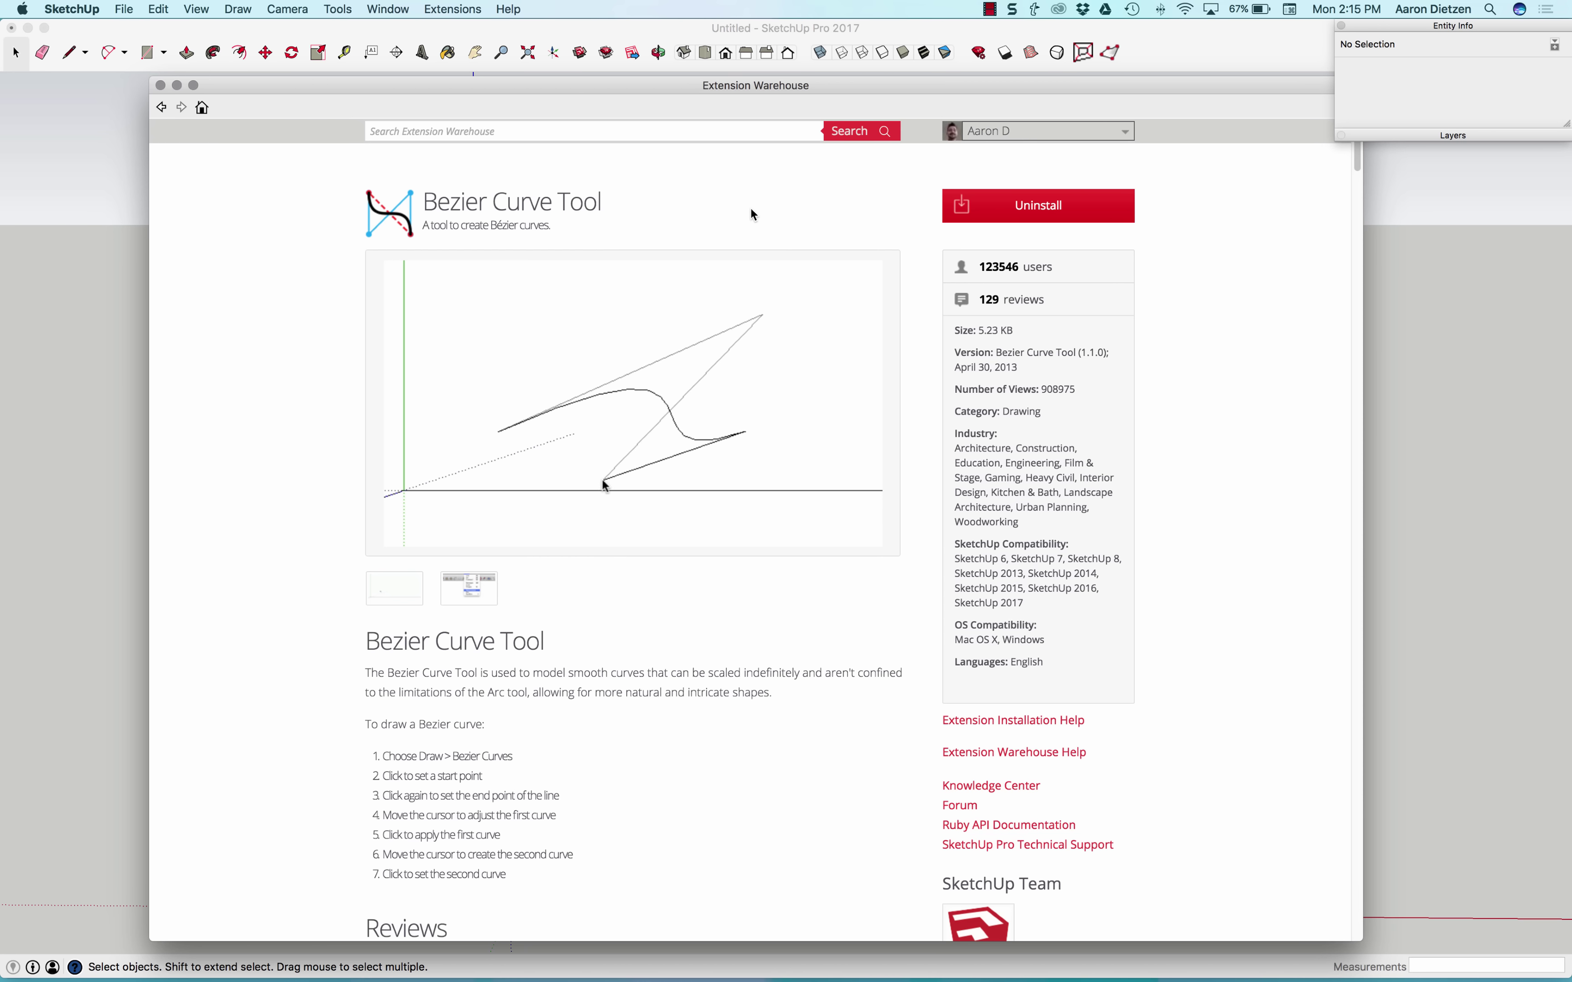
Step: Close the Extension Warehouse window once the Bezier Curve Tool is installed
{"action": "left_click", "coordinate": [162, 87]}
Step: Draw a Bezier curve from beside the left ear to the front hair spike, bent over the head
{"action": "left_click", "coordinate": [237, 9]}
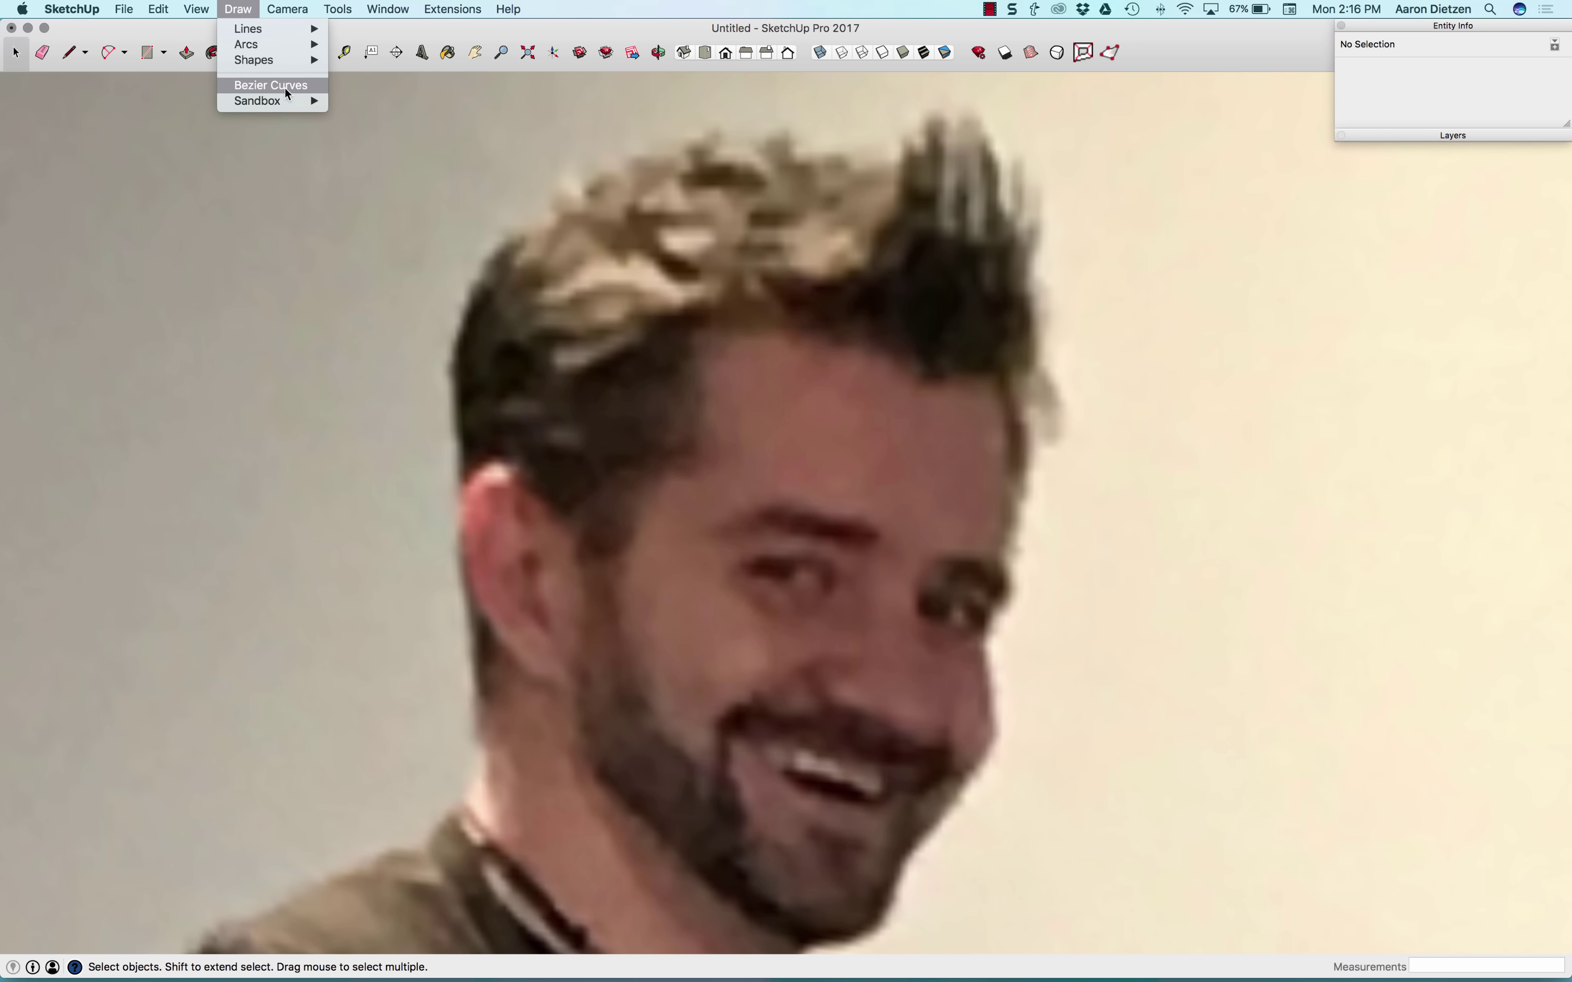
{"action": "left_click", "coordinate": [285, 87]}
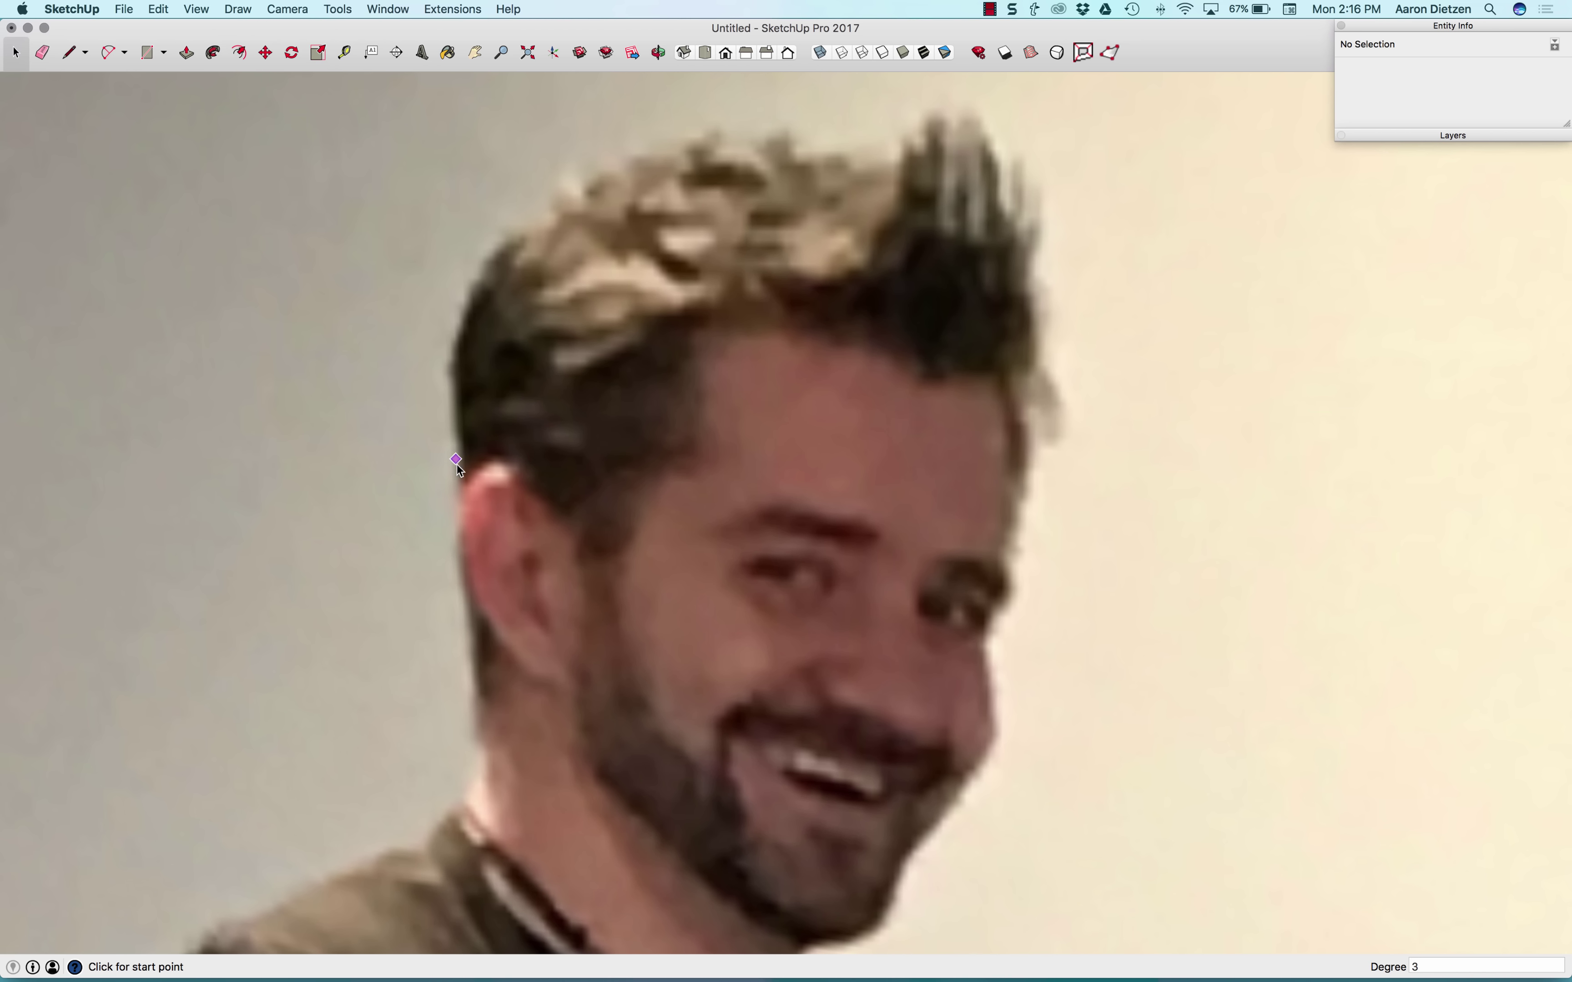
{"action": "left_click", "coordinate": [459, 490]}
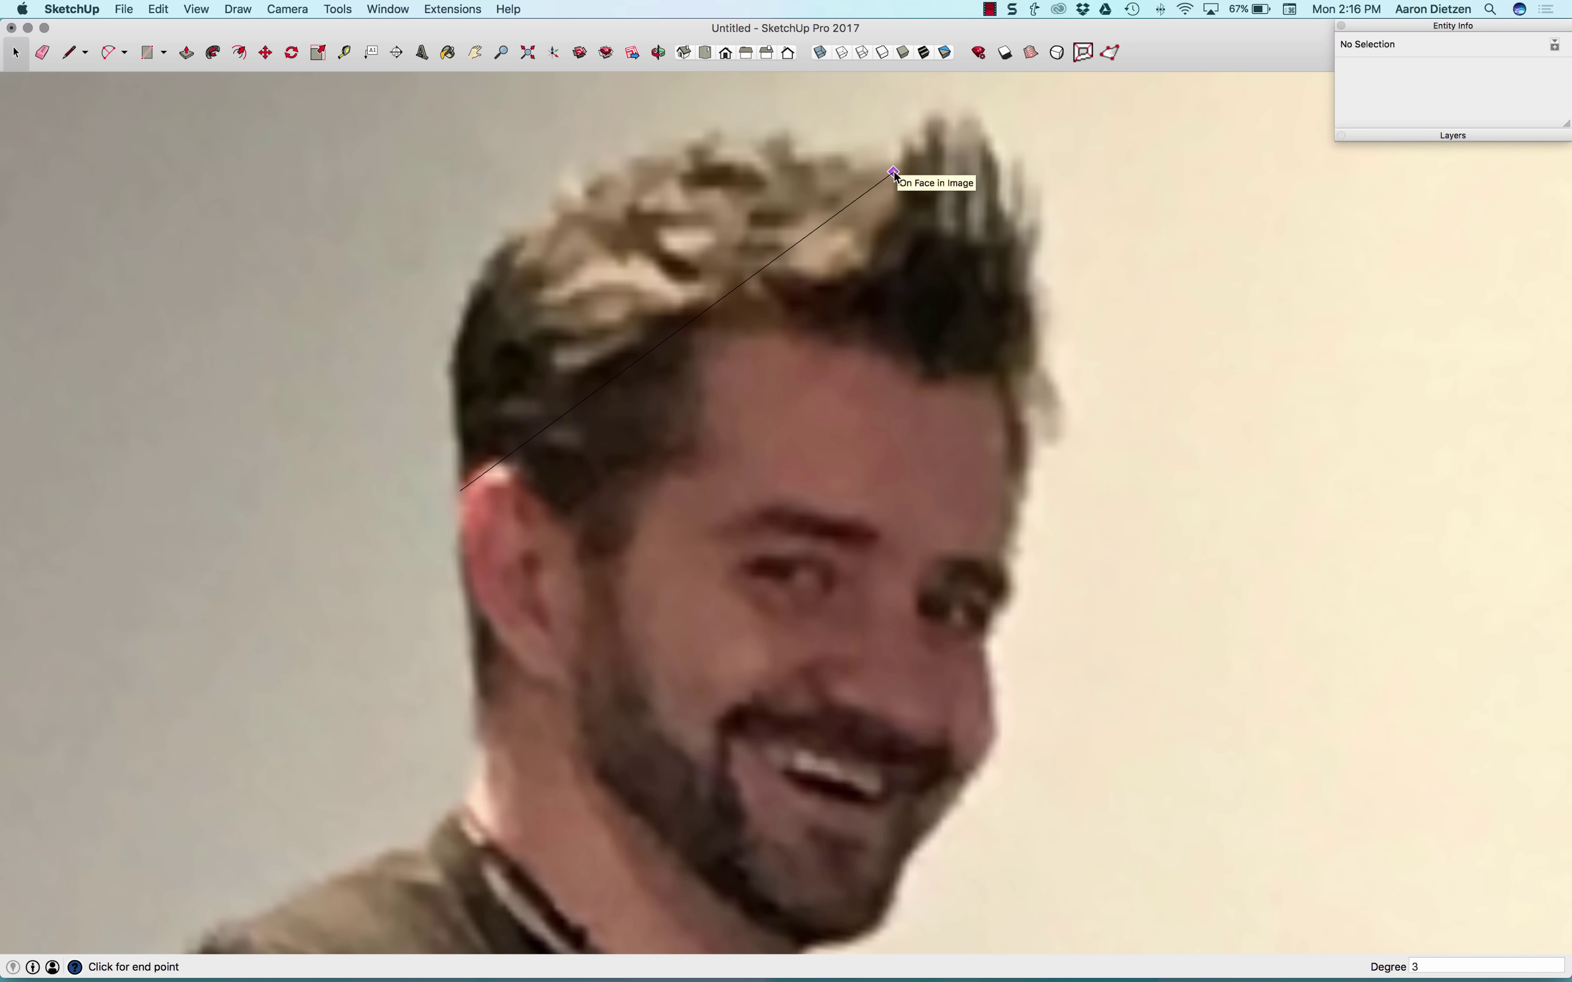
{"action": "left_click", "coordinate": [893, 173]}
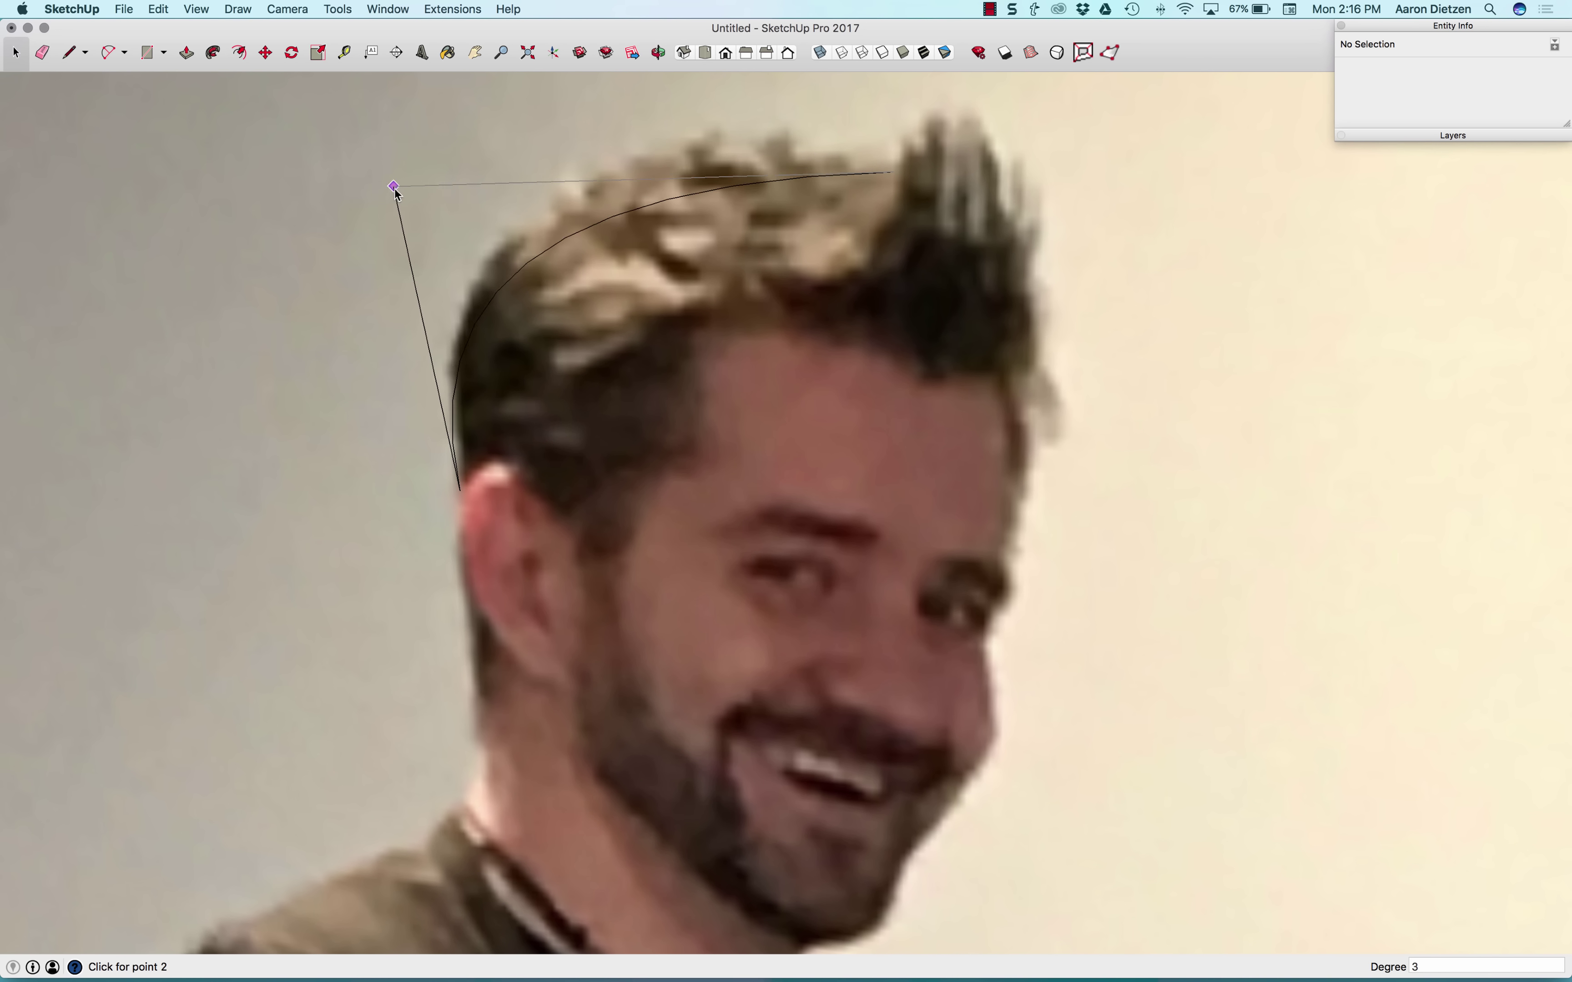
{"action": "scroll", "coordinate": [827, 280], "scroll_direction": "down", "scroll_amount": 2}
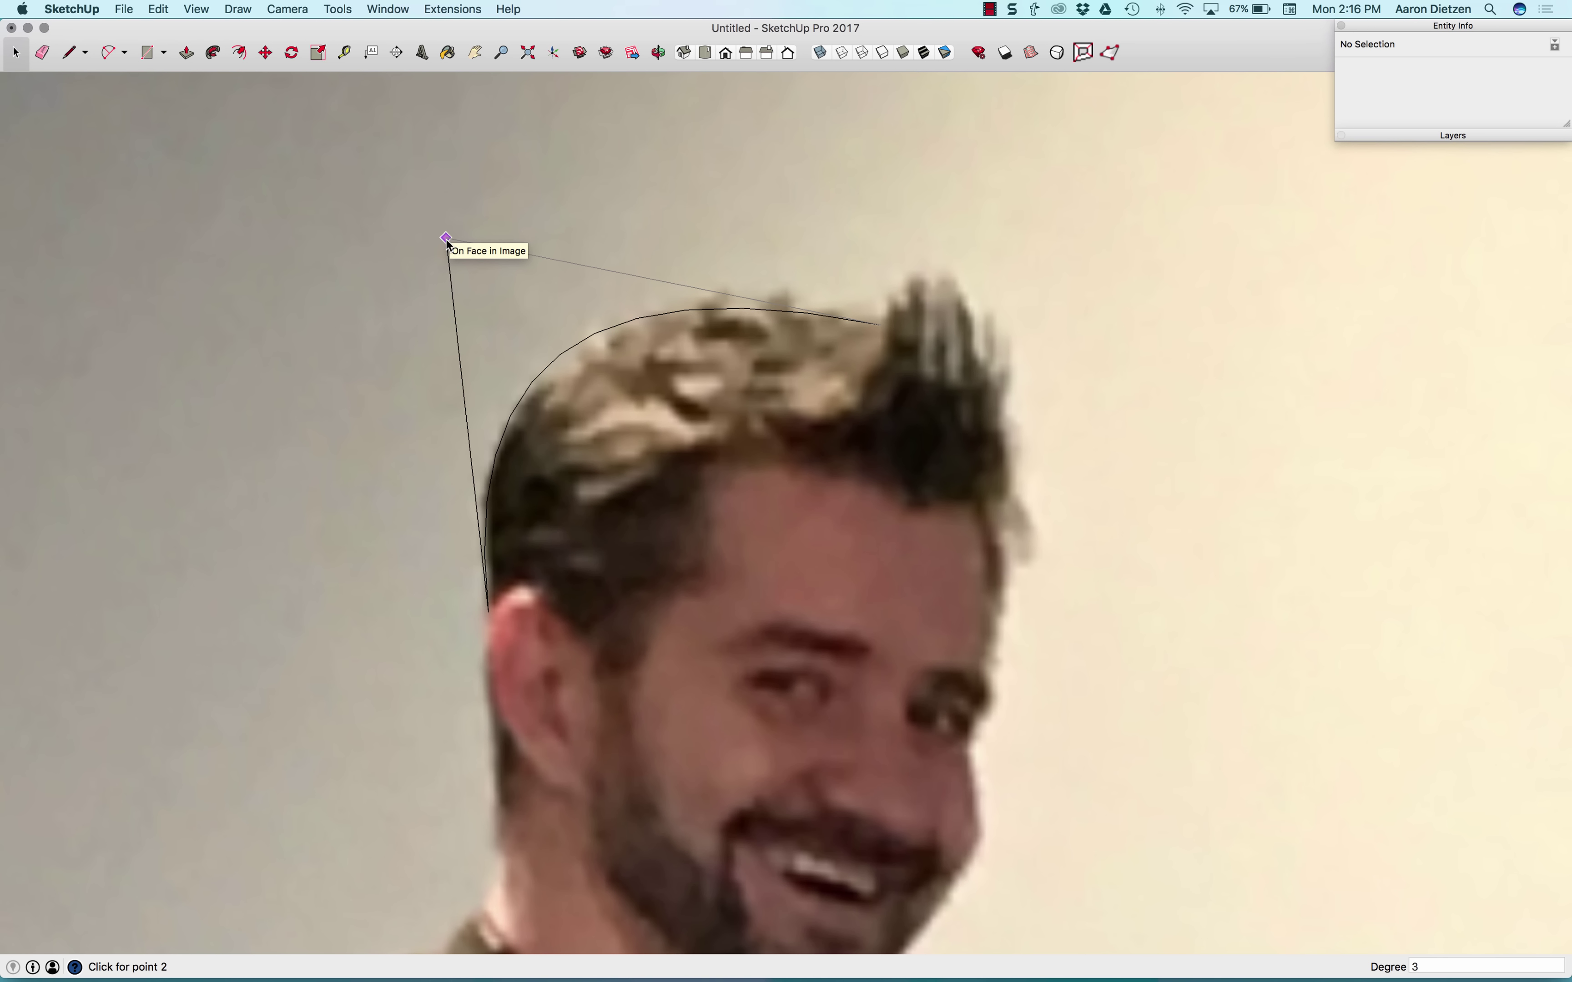
{"action": "left_click", "coordinate": [447, 241]}
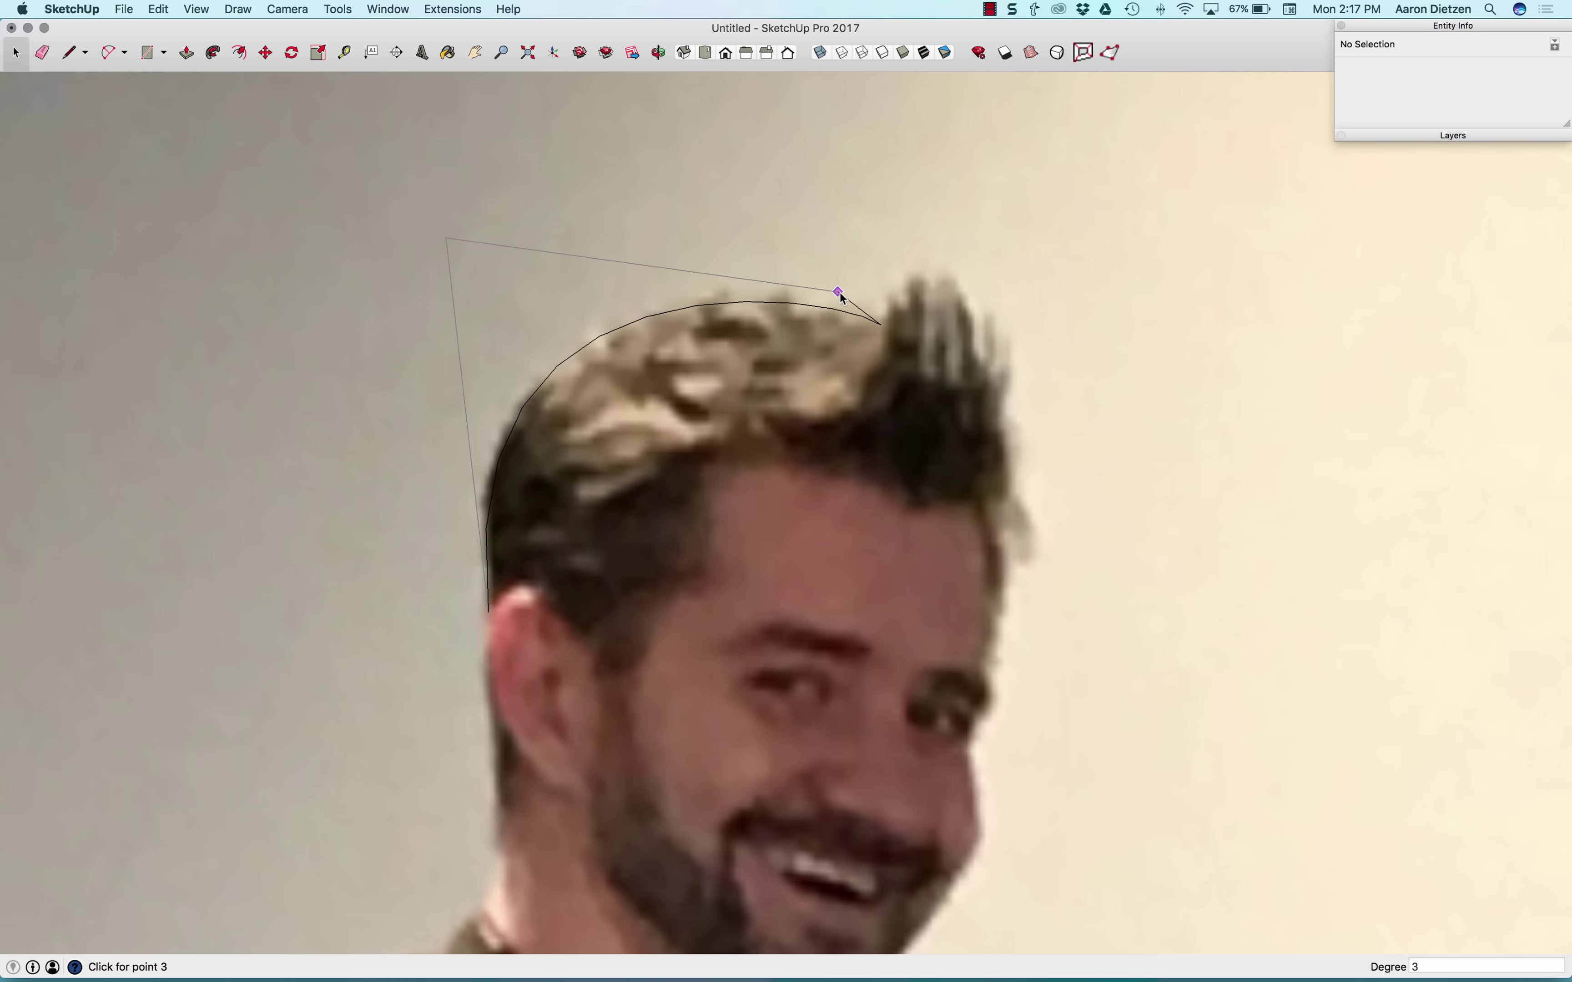
Step: Finish the head arc and draw an S-shaped curve from inside the hair to the spike's tip
{"action": "double_click", "coordinate": [844, 291]}
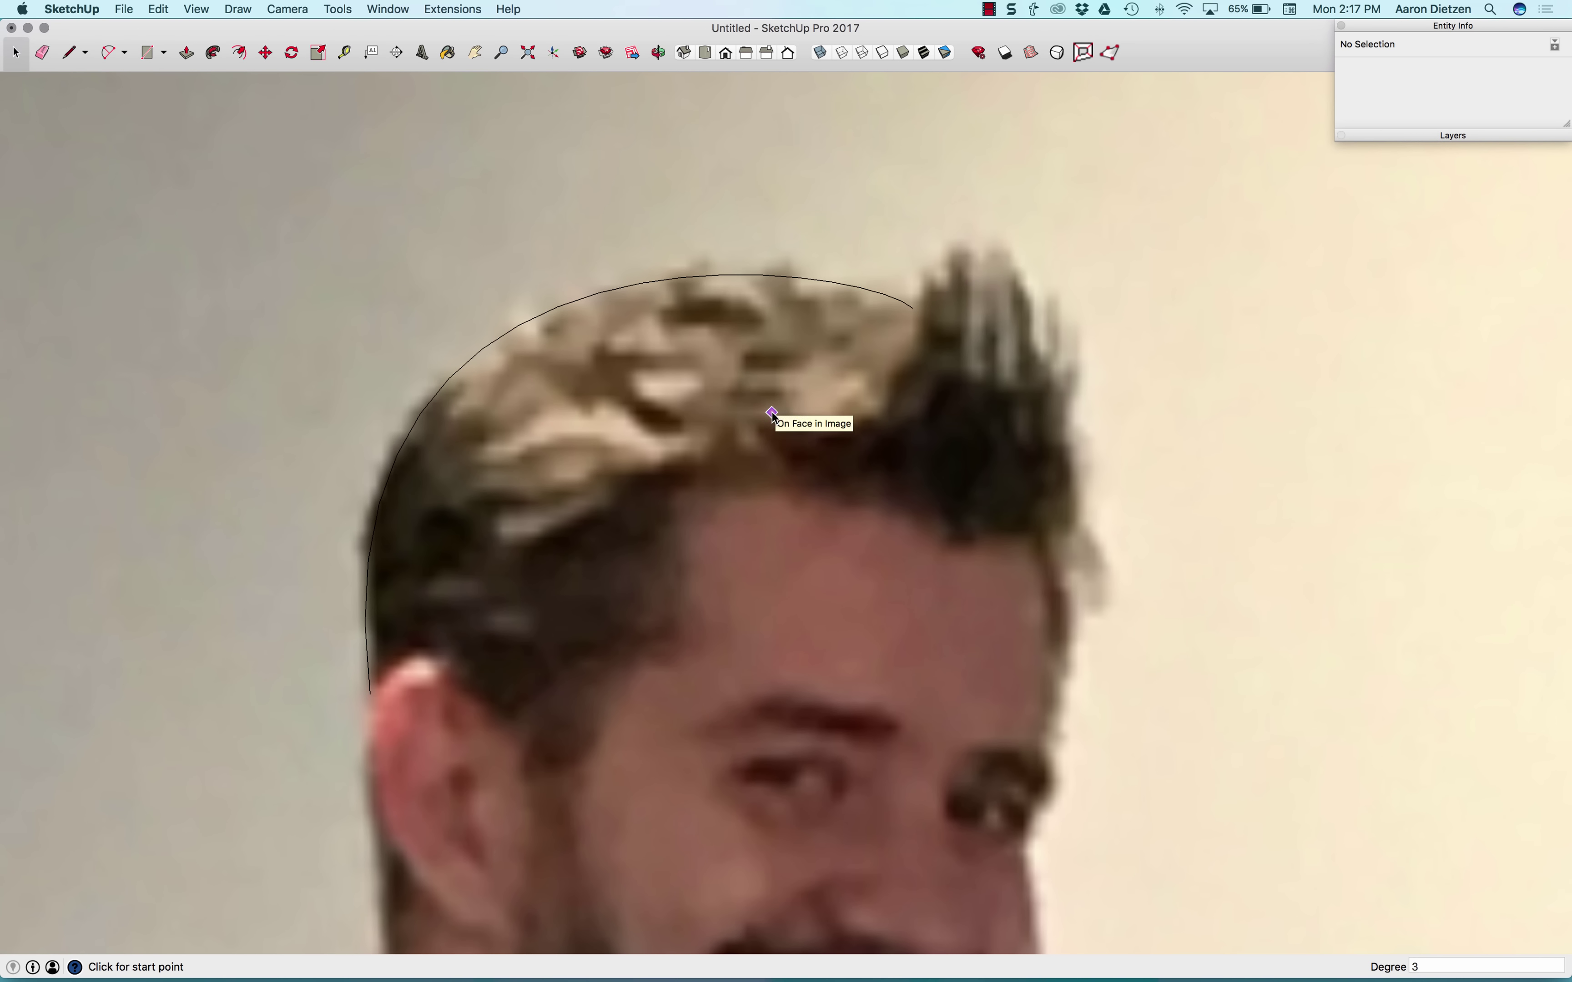
{"action": "left_click", "coordinate": [774, 414]}
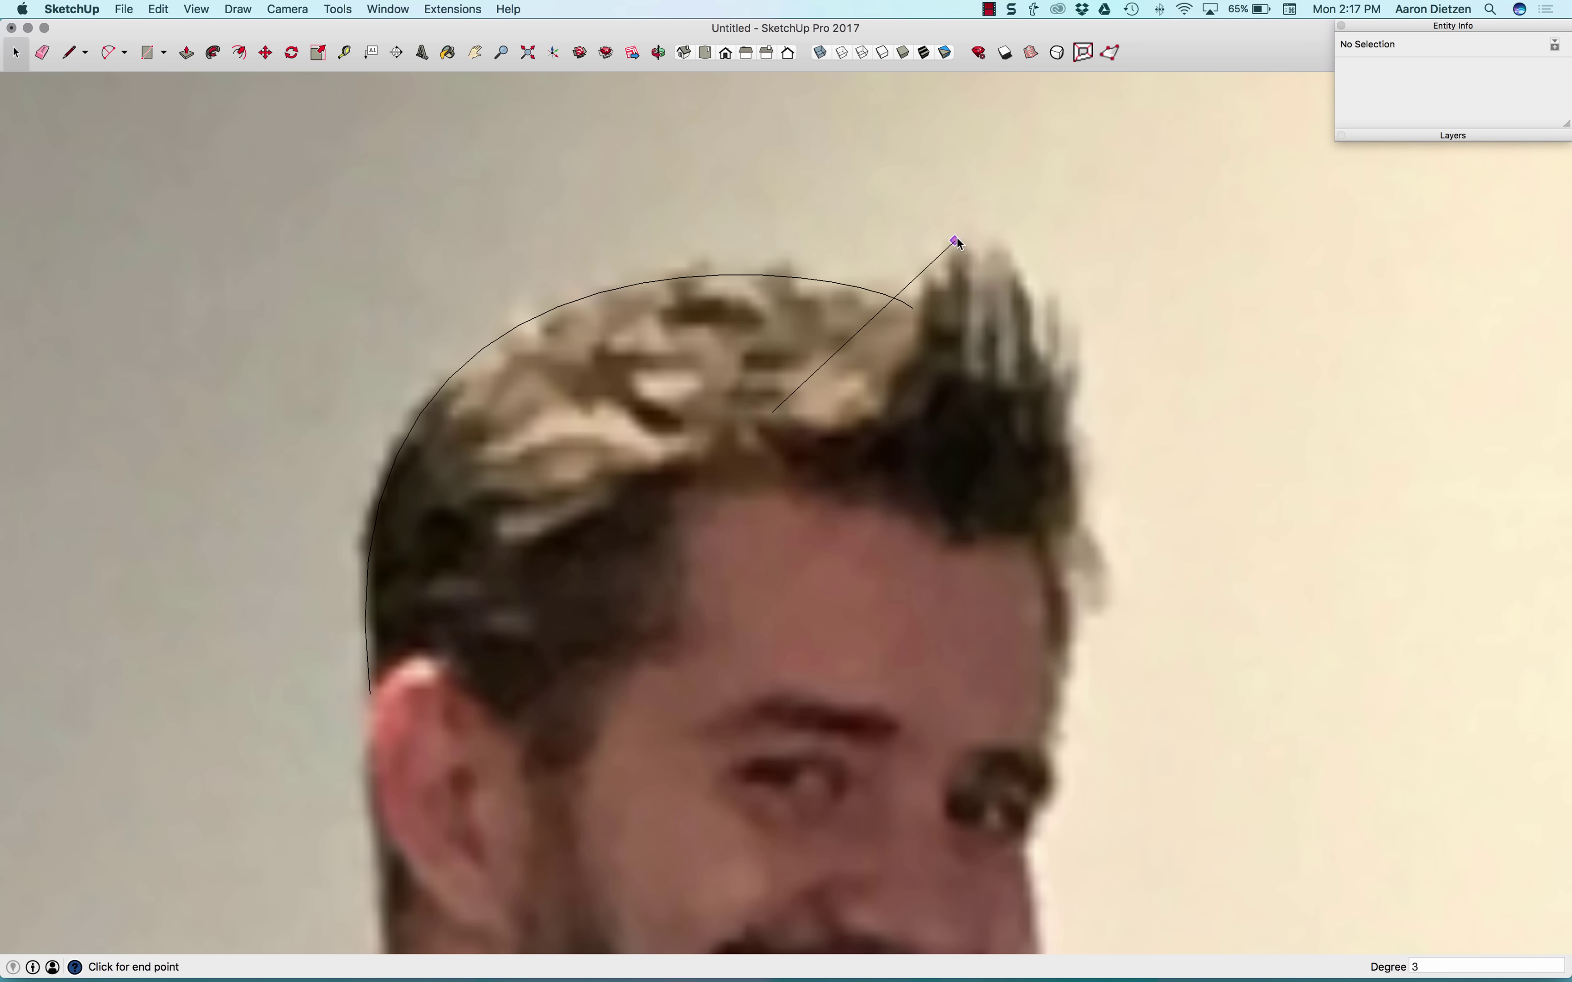
{"action": "left_click", "coordinate": [956, 241]}
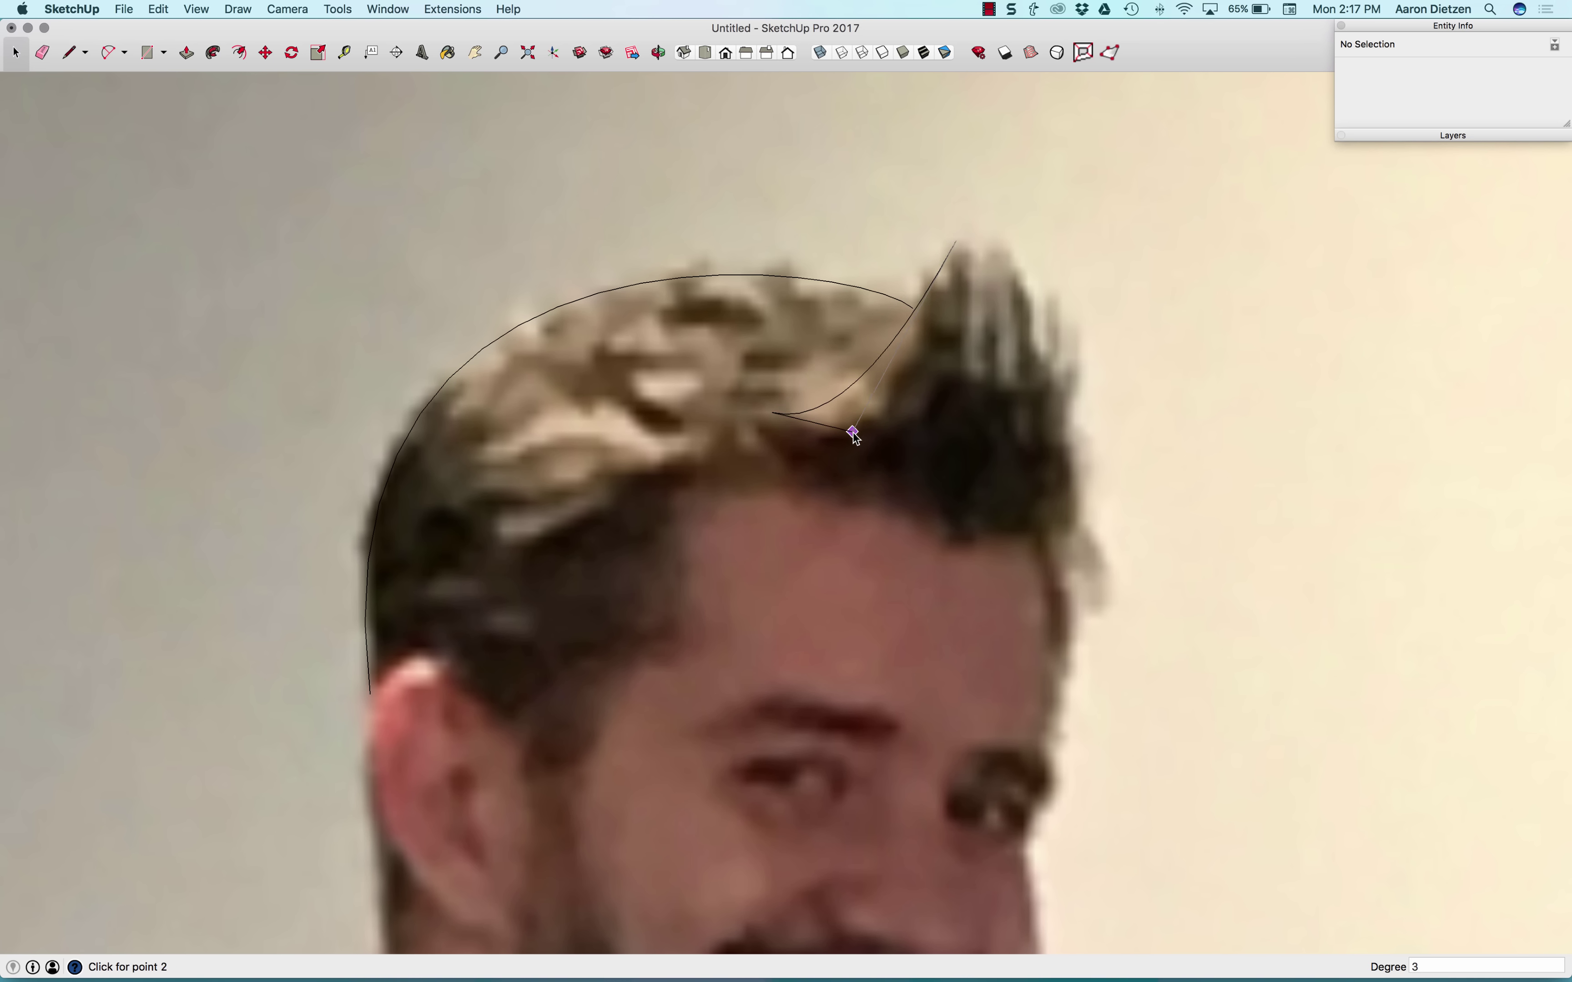
{"action": "left_click", "coordinate": [861, 490]}
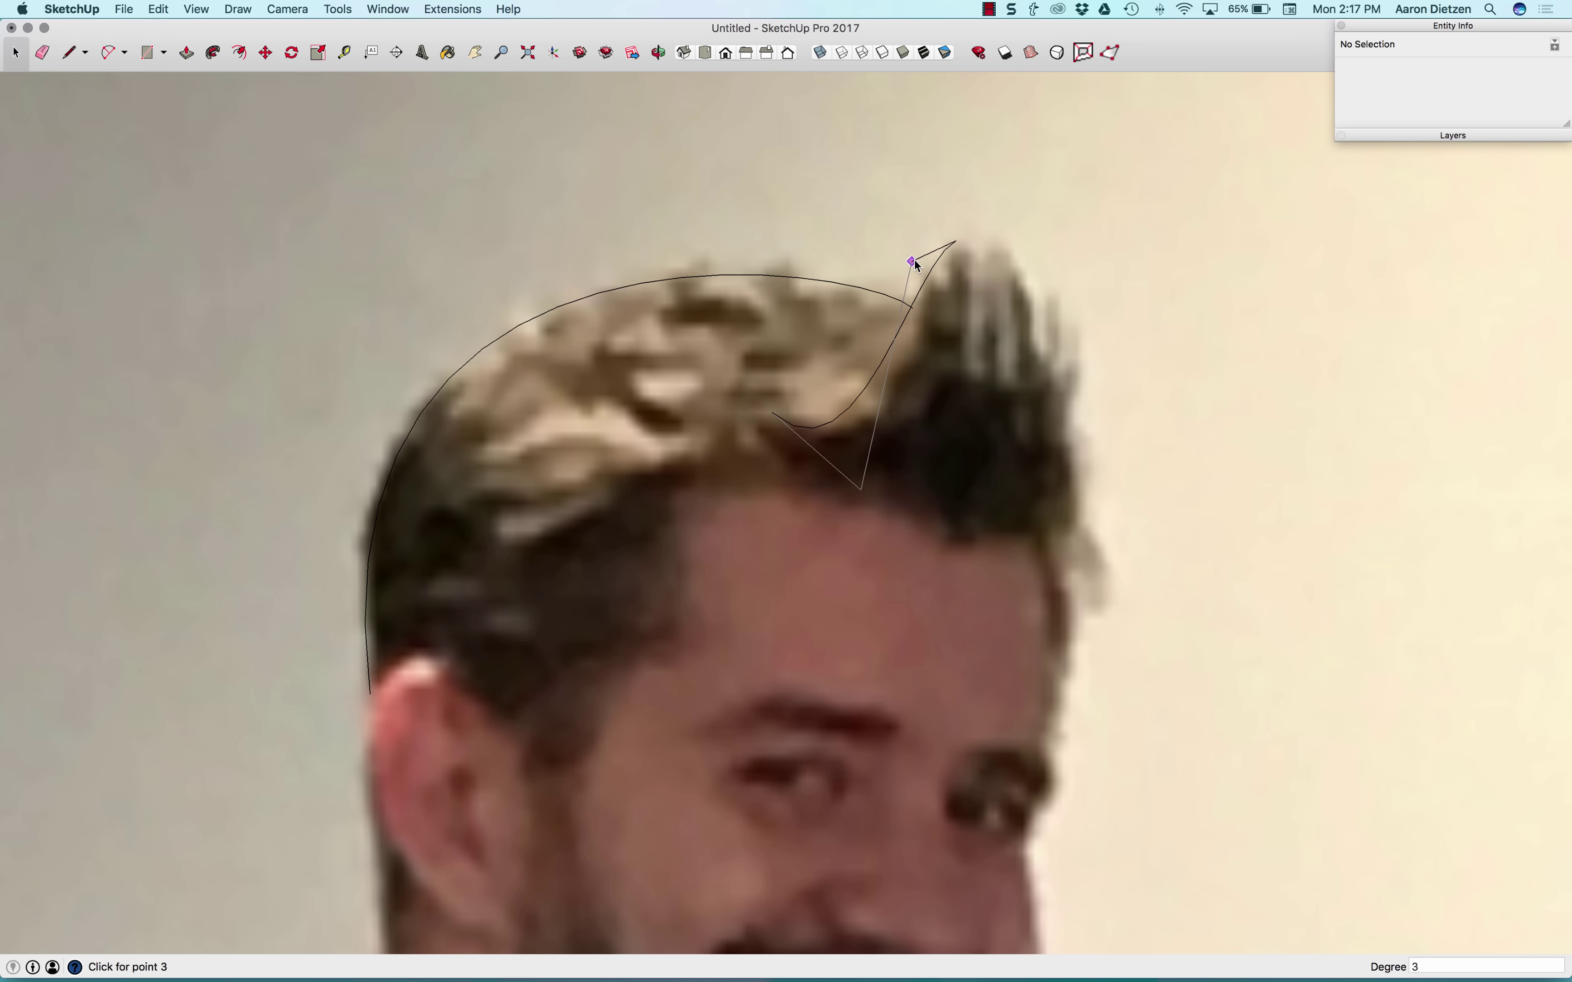
{"action": "left_click", "coordinate": [912, 262]}
Step: Start erasing the head arc, then cancel to keep it and switch to the Line tool
{"action": "scroll", "coordinate": [914, 305], "scroll_direction": "up", "scroll_amount": 4}
{"action": "scroll", "coordinate": [915, 305], "scroll_direction": "up", "scroll_amount": 3}
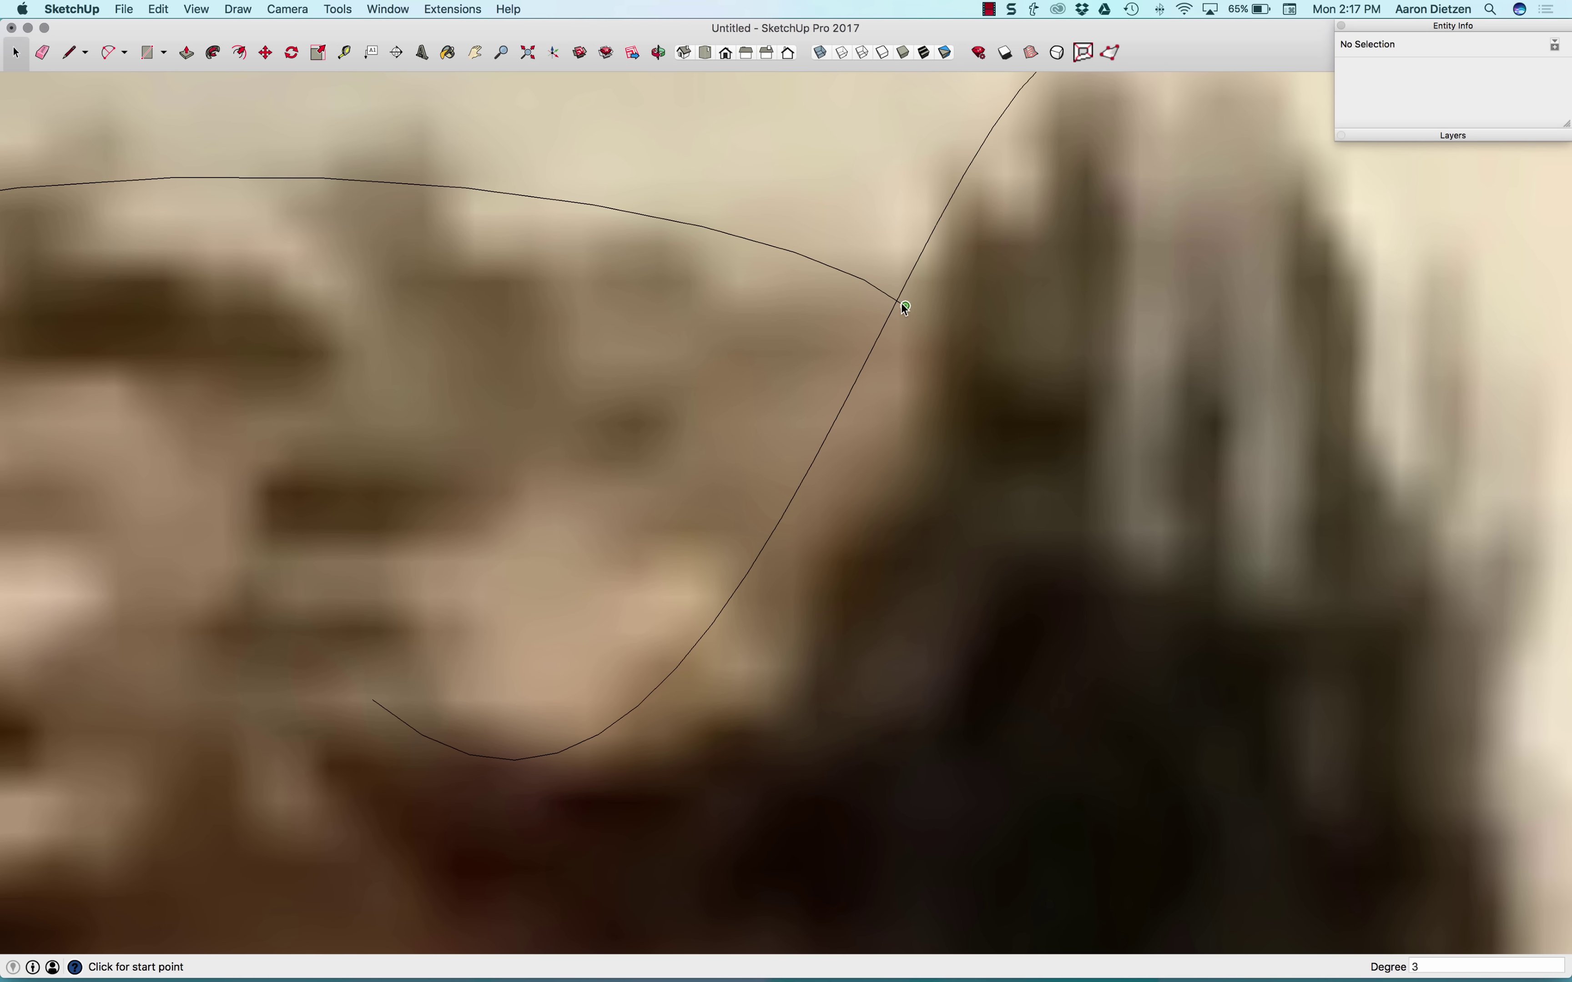
{"action": "key", "text": "e"}
{"action": "left_click_drag", "start_coordinate": [906, 303], "coordinate": [907, 304]}
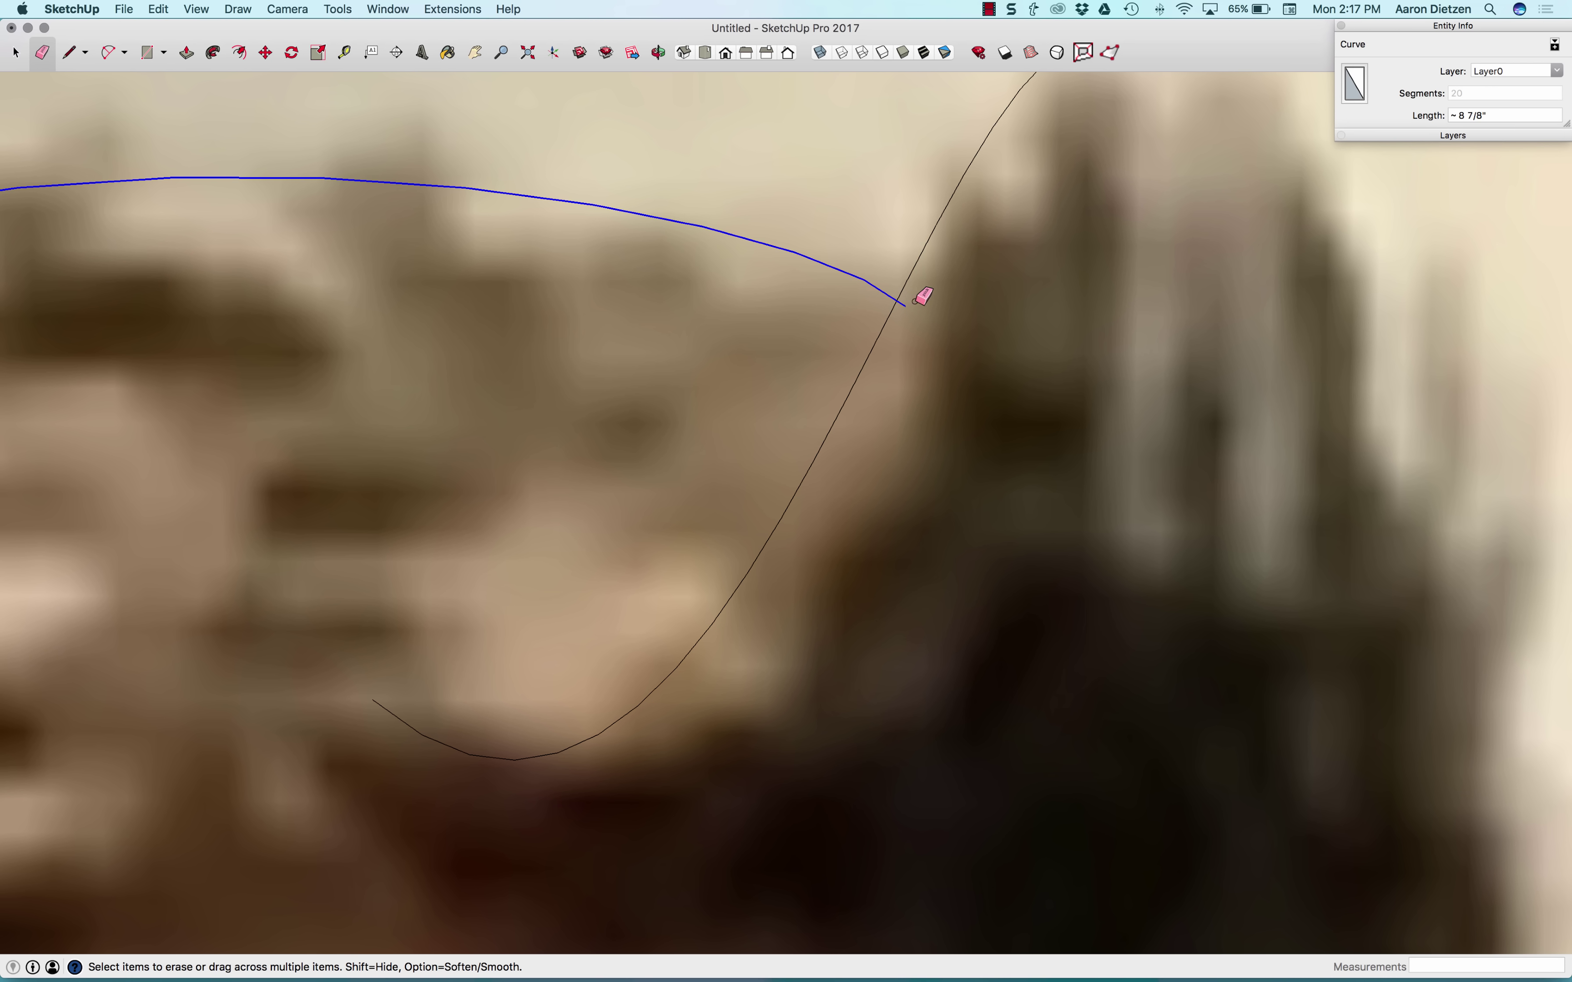
{"action": "key", "text": "Escape"}
{"action": "scroll", "coordinate": [923, 292], "scroll_direction": "down", "scroll_amount": 3}
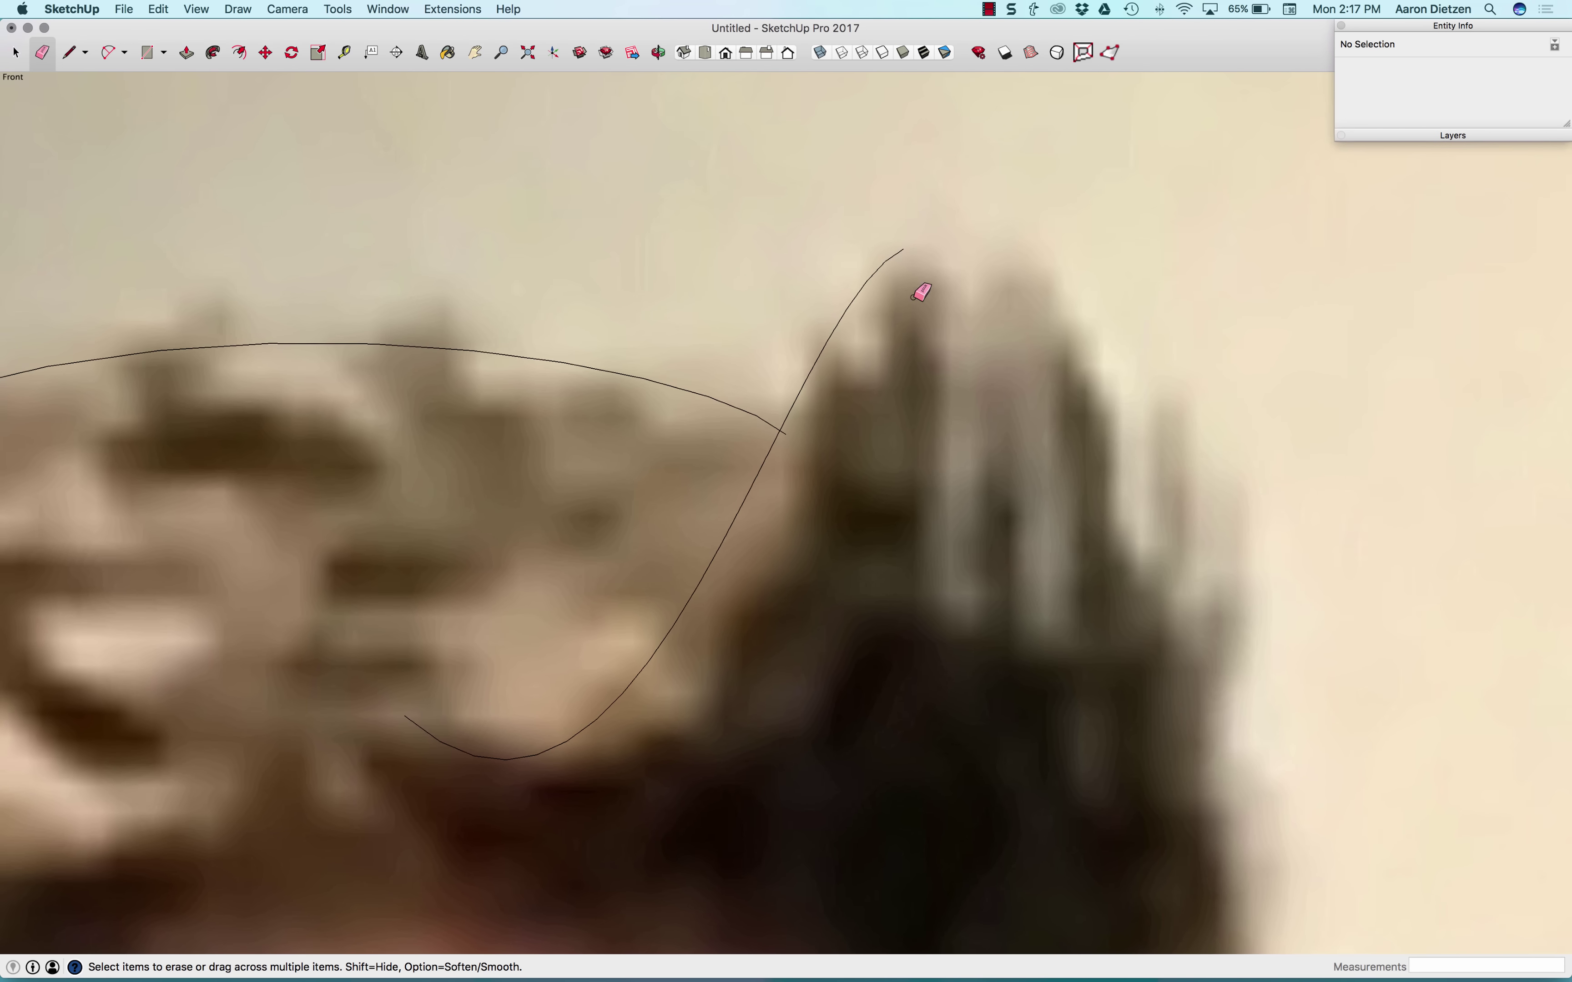
{"action": "key", "text": "l"}
{"action": "scroll", "coordinate": [799, 511], "scroll_direction": "down", "scroll_amount": 2}
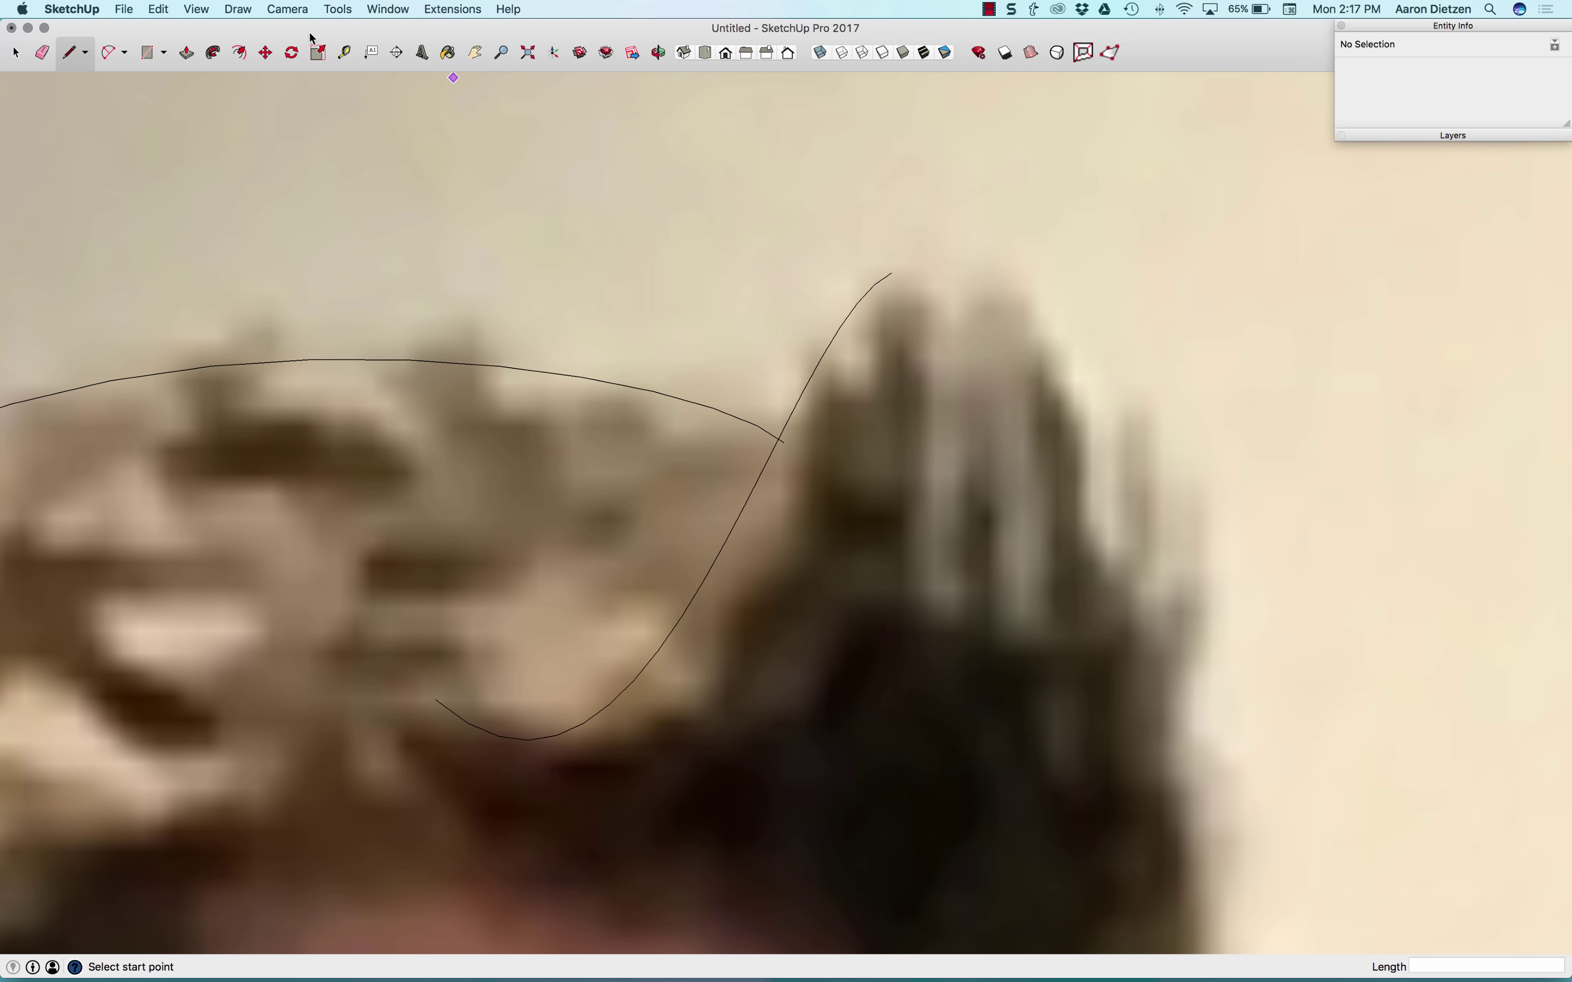
Step: Trace a Bezier curve from the spike's tip down its right side over the hair
{"action": "left_click", "coordinate": [196, 9]}
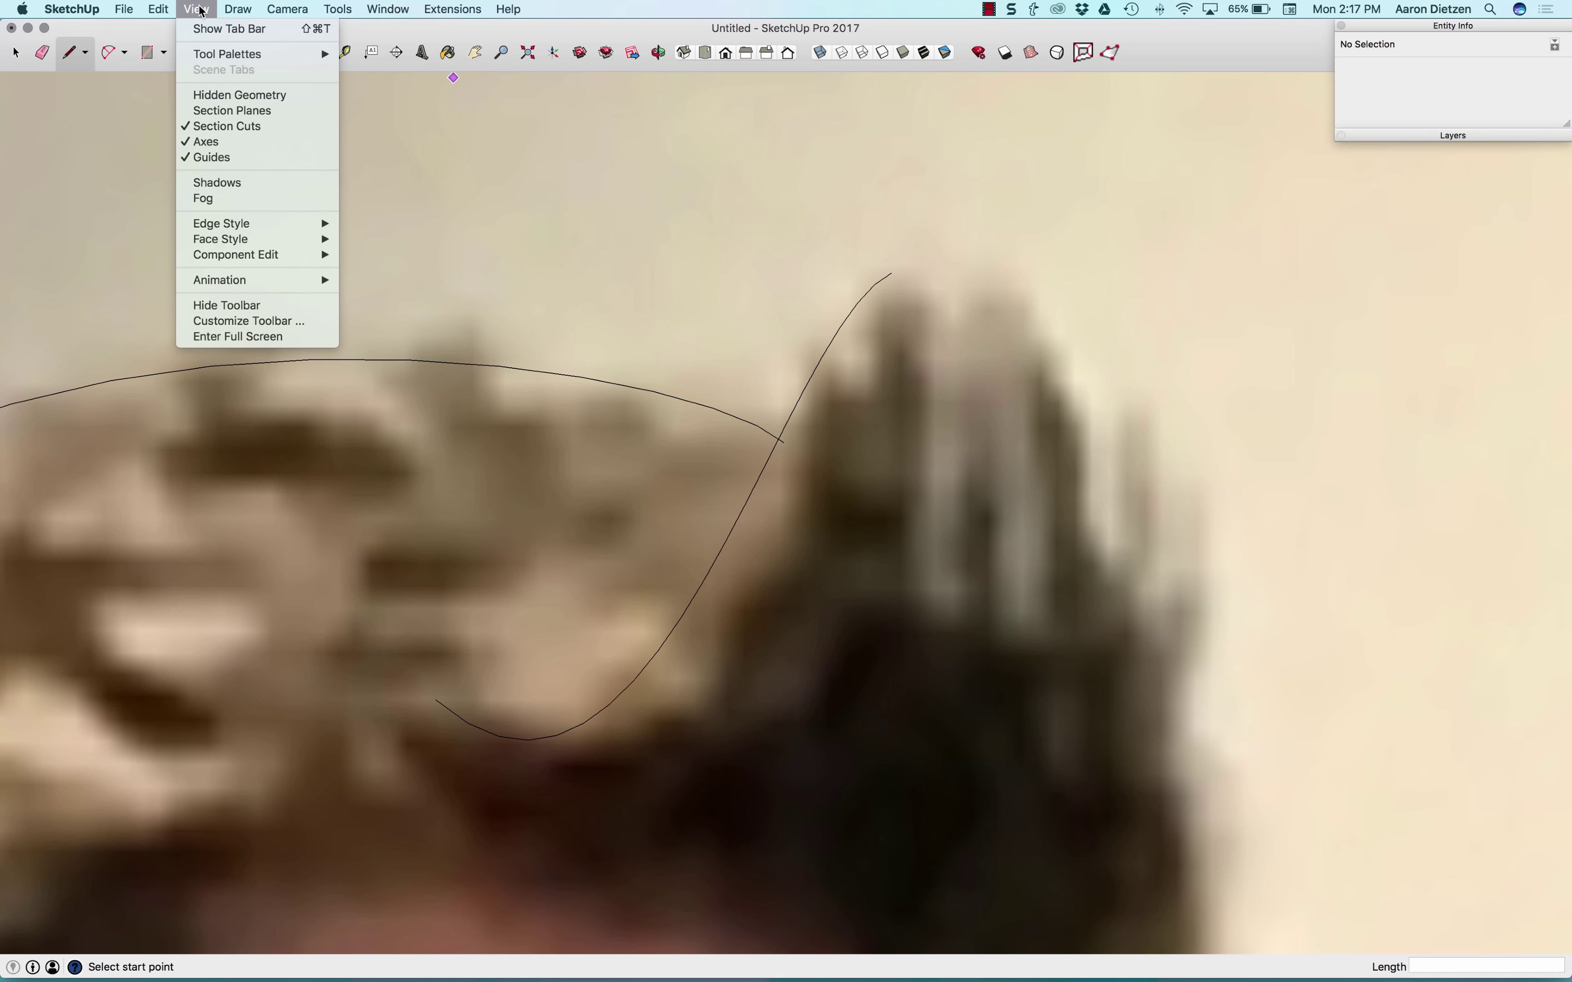
{"action": "mouse_move", "coordinate": [238, 9]}
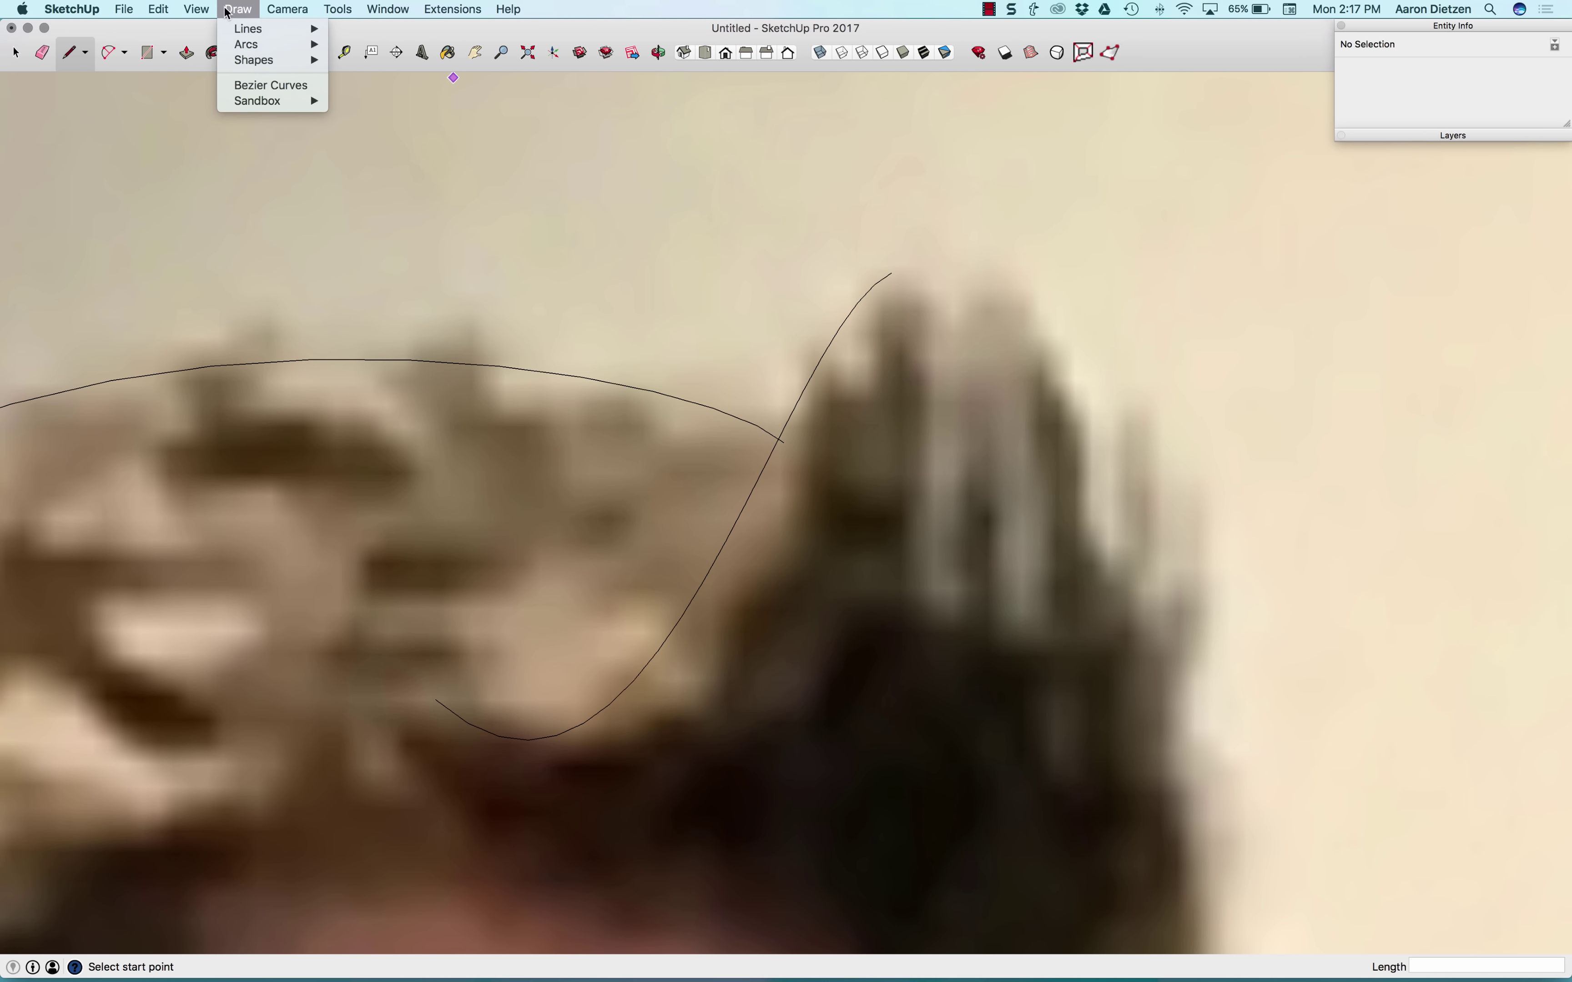
{"action": "left_click", "coordinate": [247, 85]}
{"action": "left_click", "coordinate": [892, 273]}
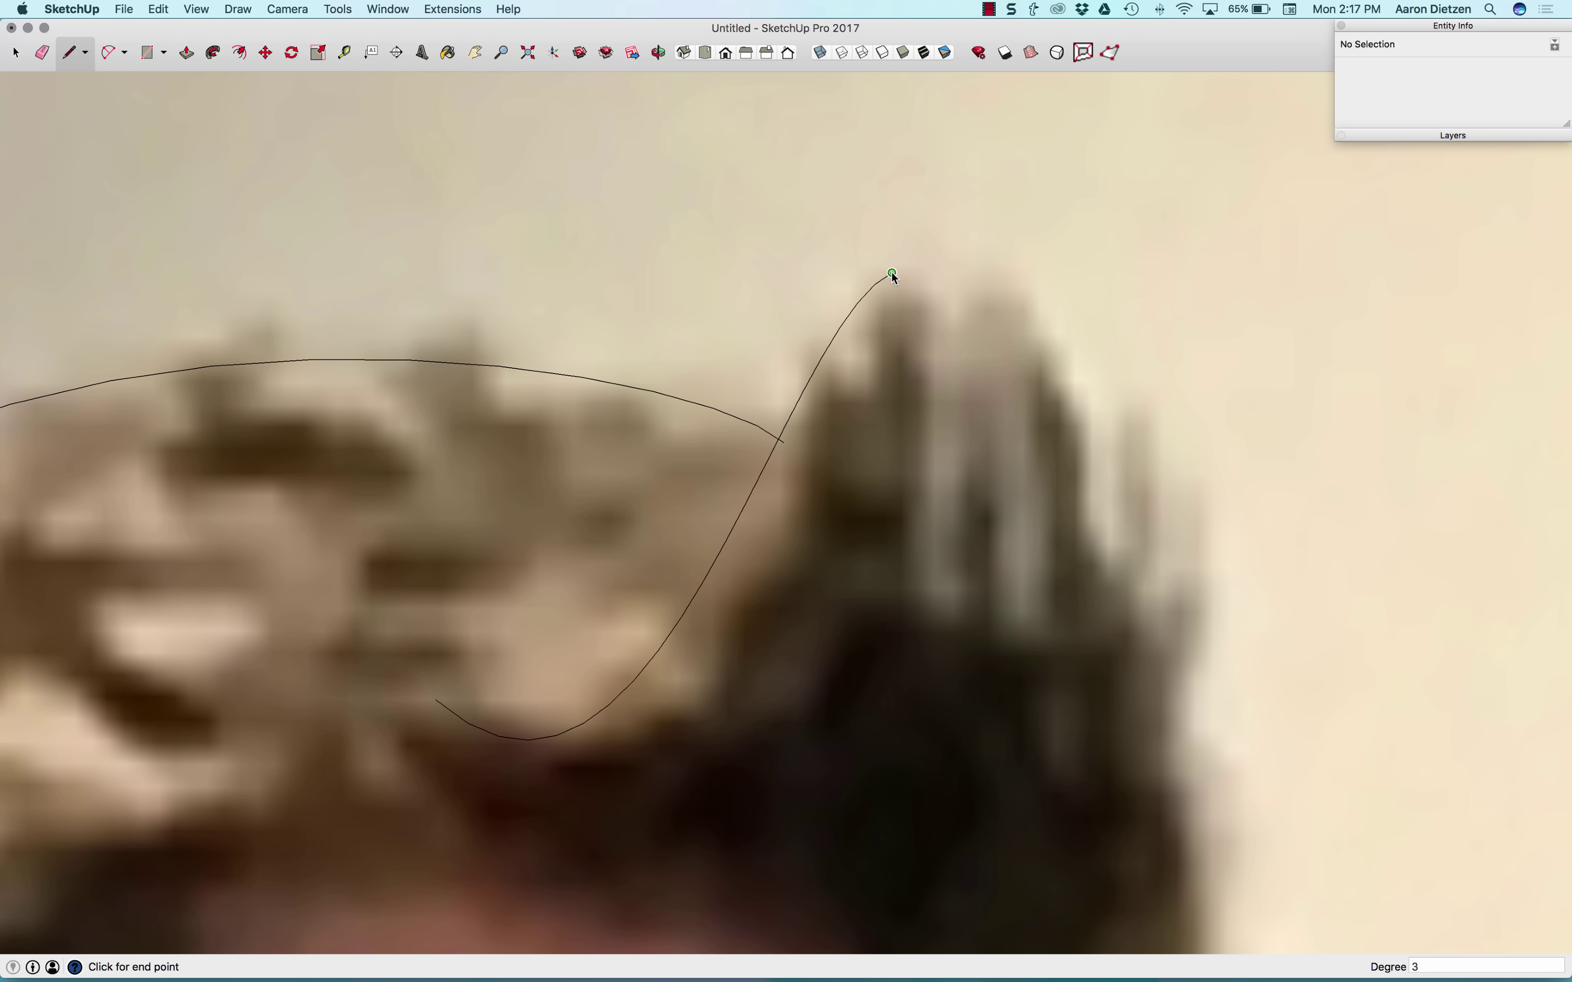
{"action": "scroll", "coordinate": [888, 263], "scroll_direction": "down", "scroll_amount": 5}
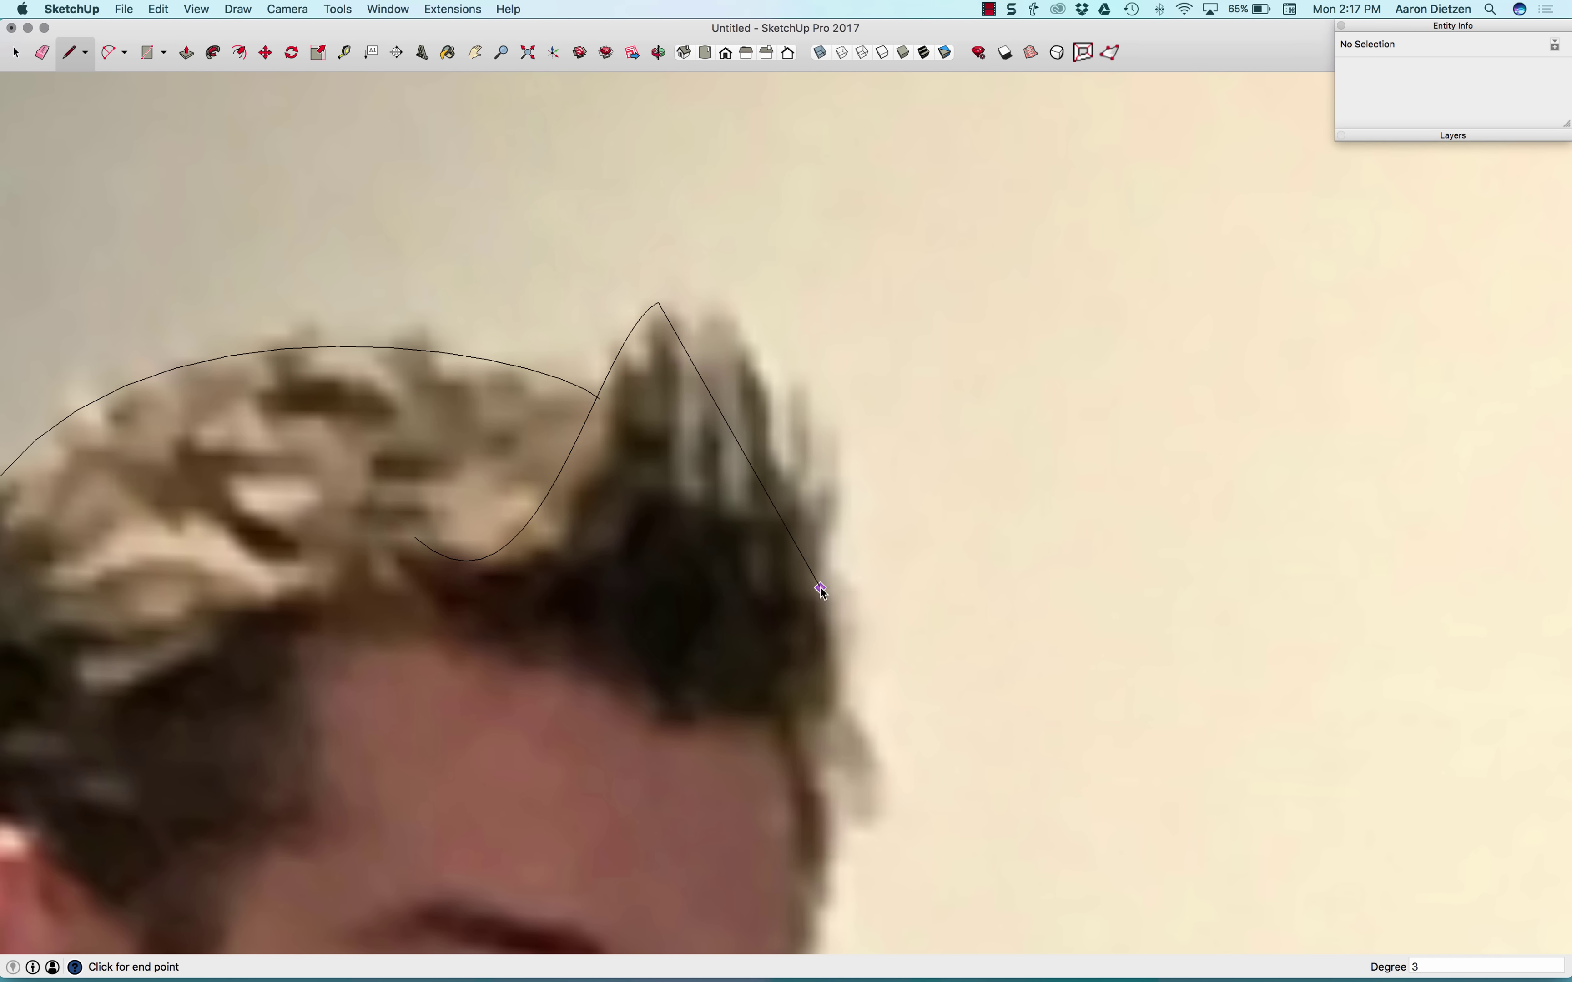
{"action": "left_click", "coordinate": [820, 589]}
{"action": "left_click", "coordinate": [763, 242]}
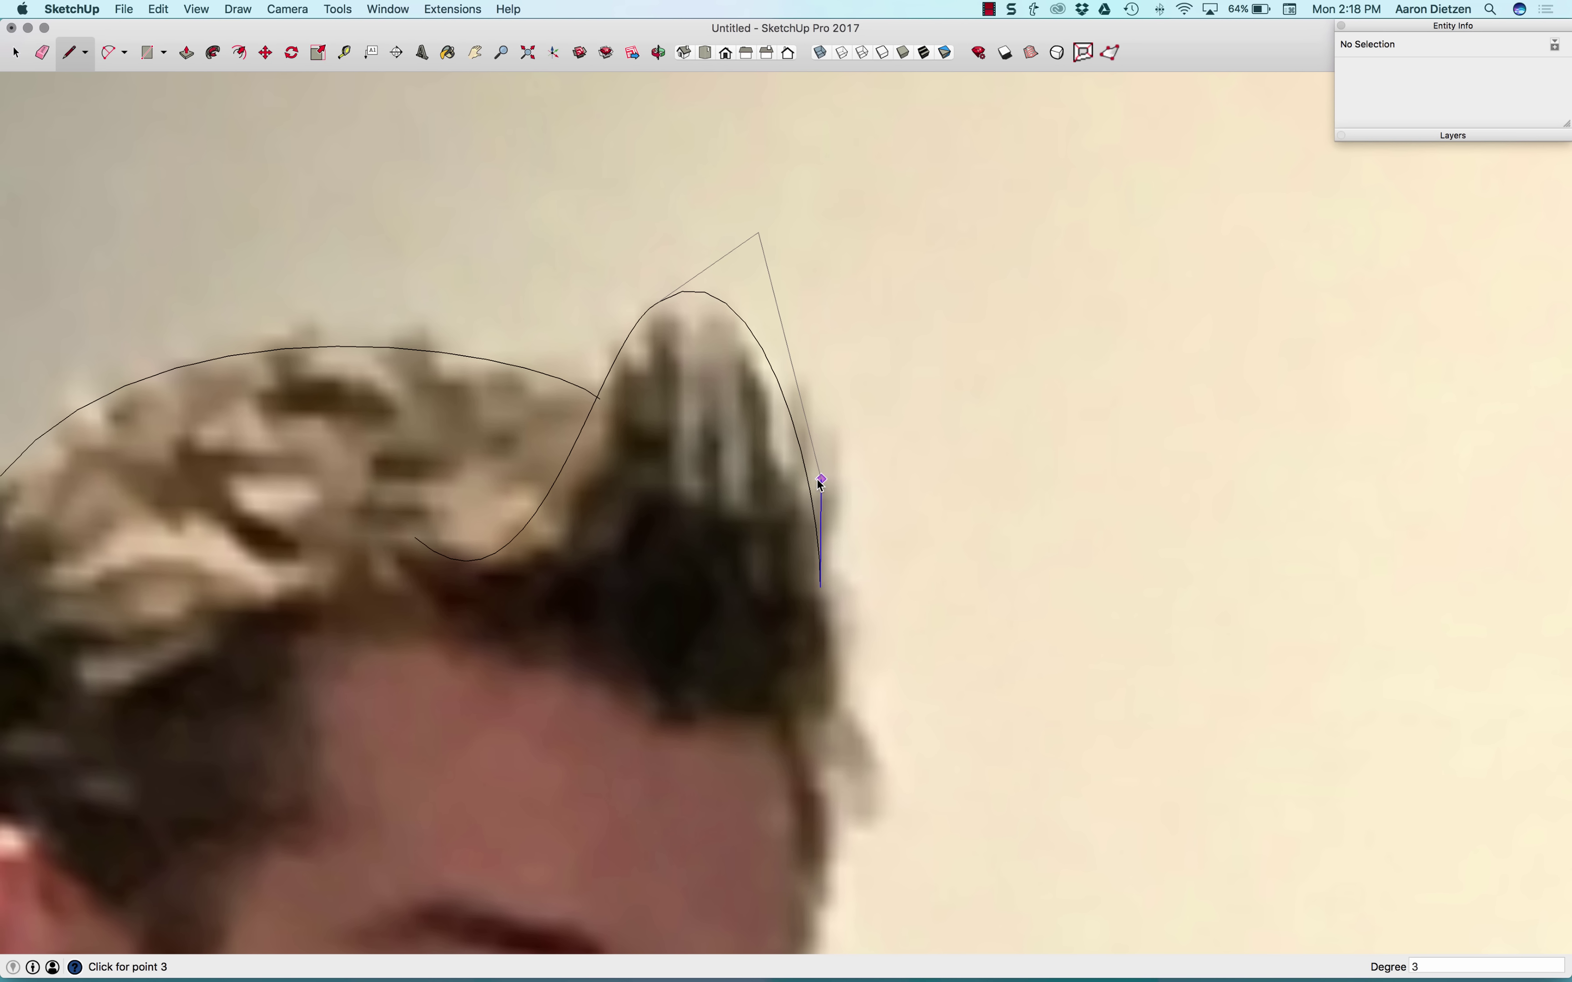
{"action": "left_click", "coordinate": [816, 479]}
{"action": "scroll", "coordinate": [817, 455], "scroll_direction": "down", "scroll_amount": 5}
{"action": "scroll", "coordinate": [820, 441], "scroll_direction": "down", "scroll_amount": 3}
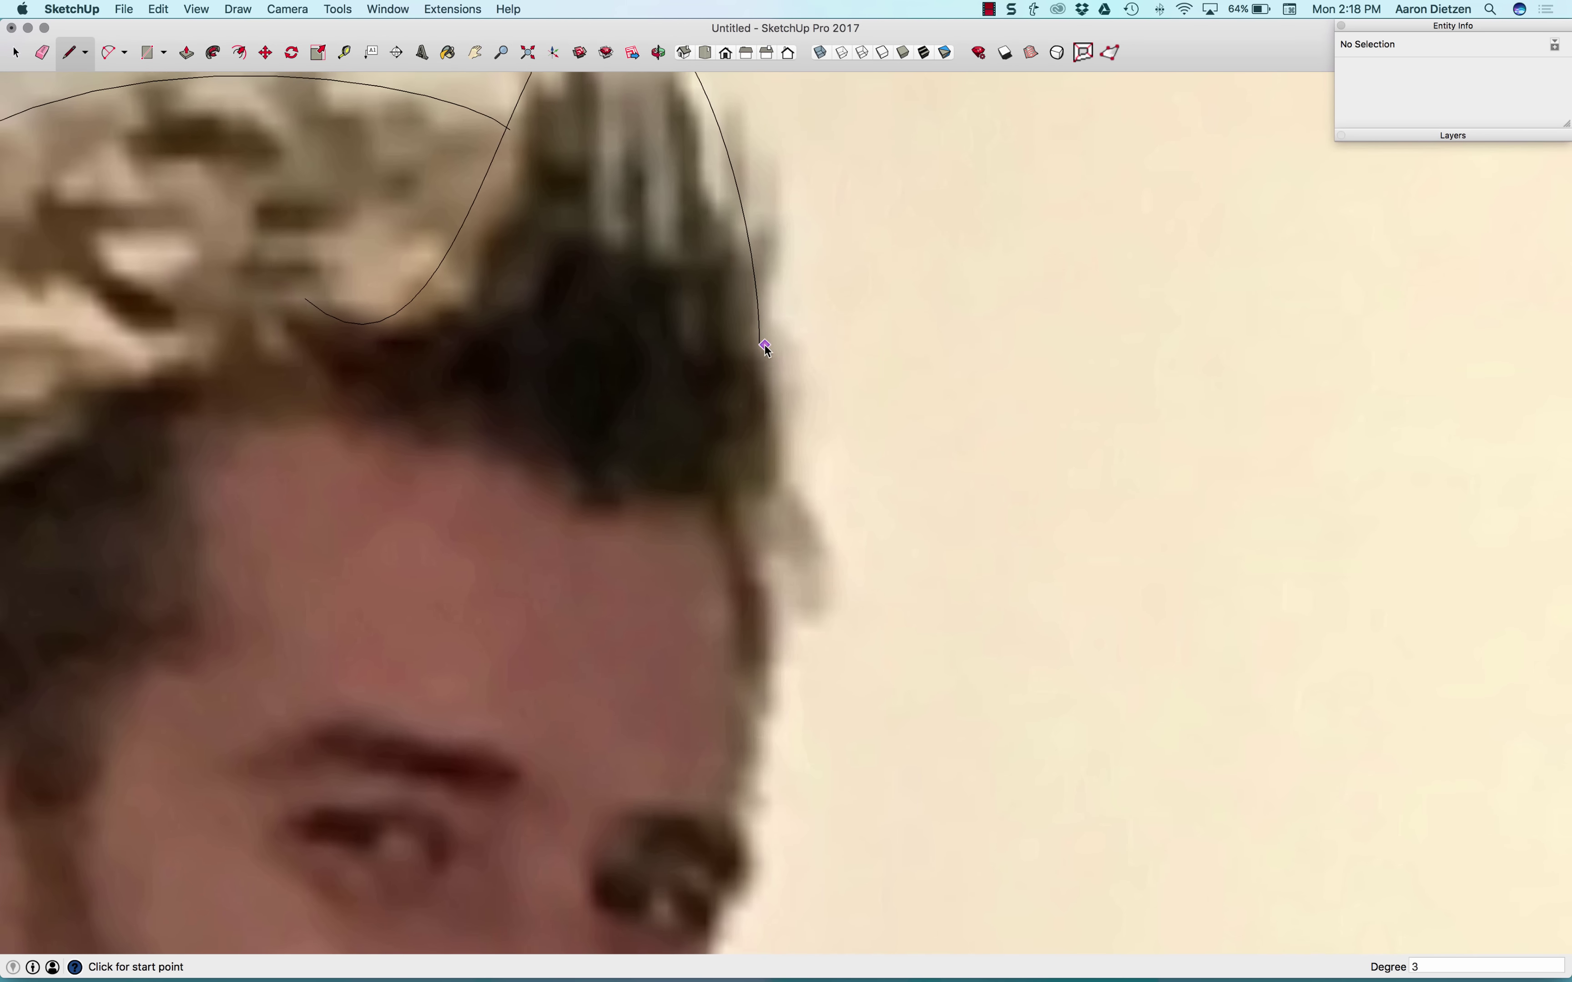
Step: Add a curve from the previous end down the hair's right edge to the right temple
{"action": "left_click", "coordinate": [796, 363]}
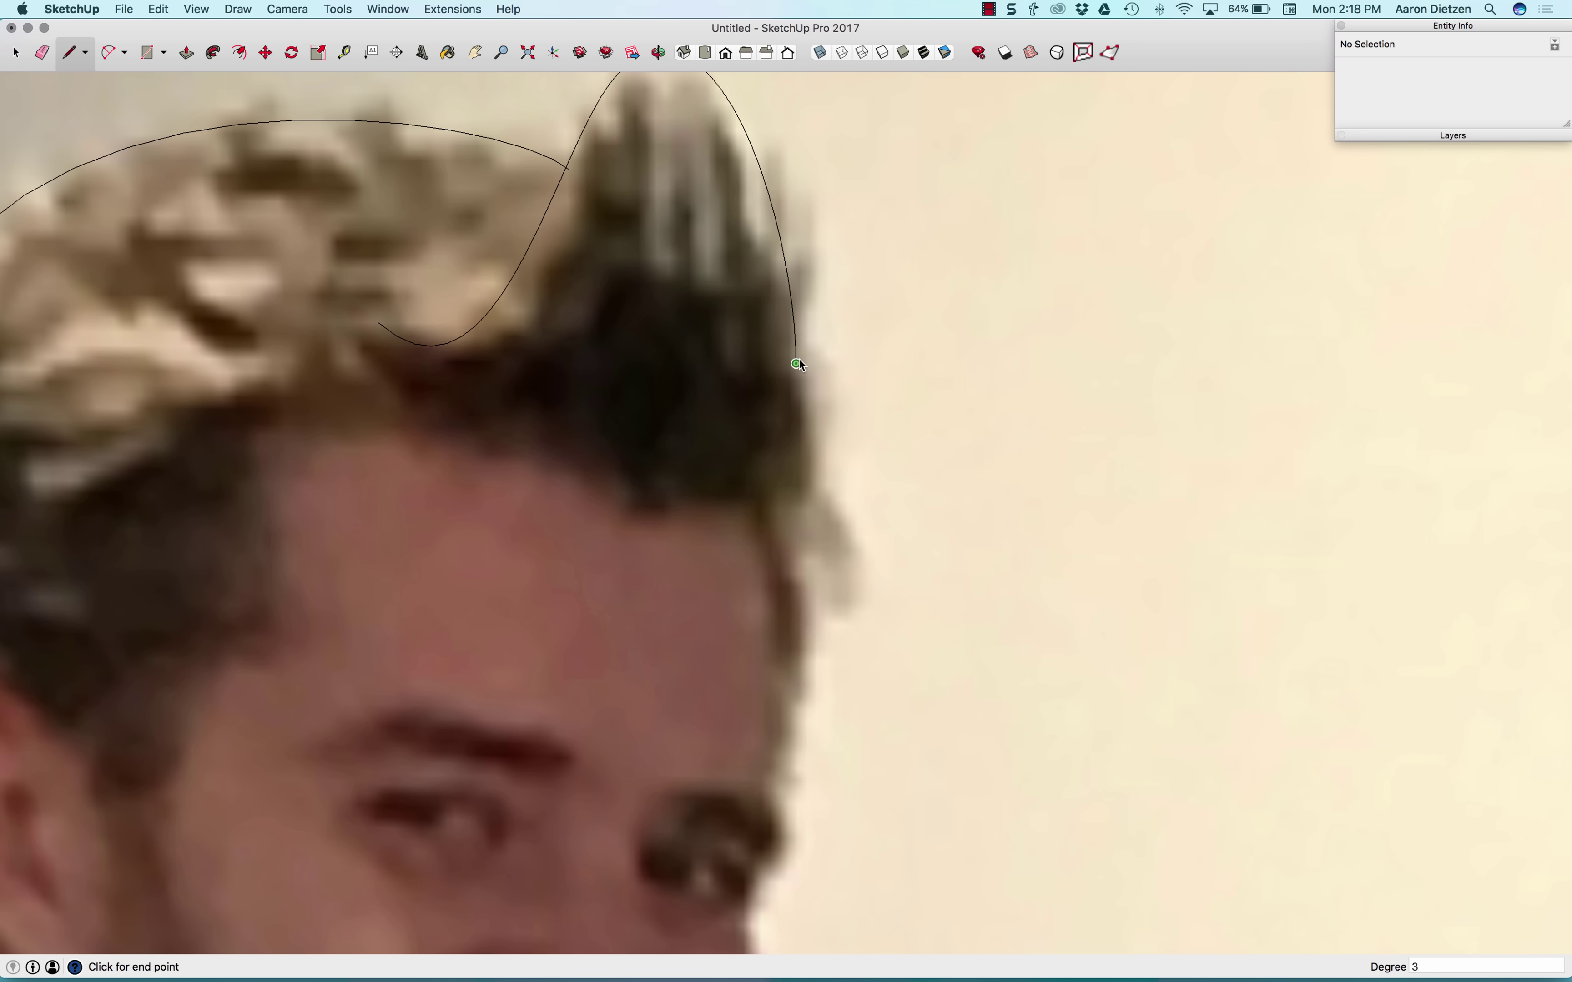
{"action": "left_click", "coordinate": [776, 685]}
{"action": "left_click", "coordinate": [808, 501]}
{"action": "scroll", "coordinate": [806, 609], "scroll_direction": "down", "scroll_amount": 4}
{"action": "scroll", "coordinate": [721, 532], "scroll_direction": "up", "scroll_amount": 2}
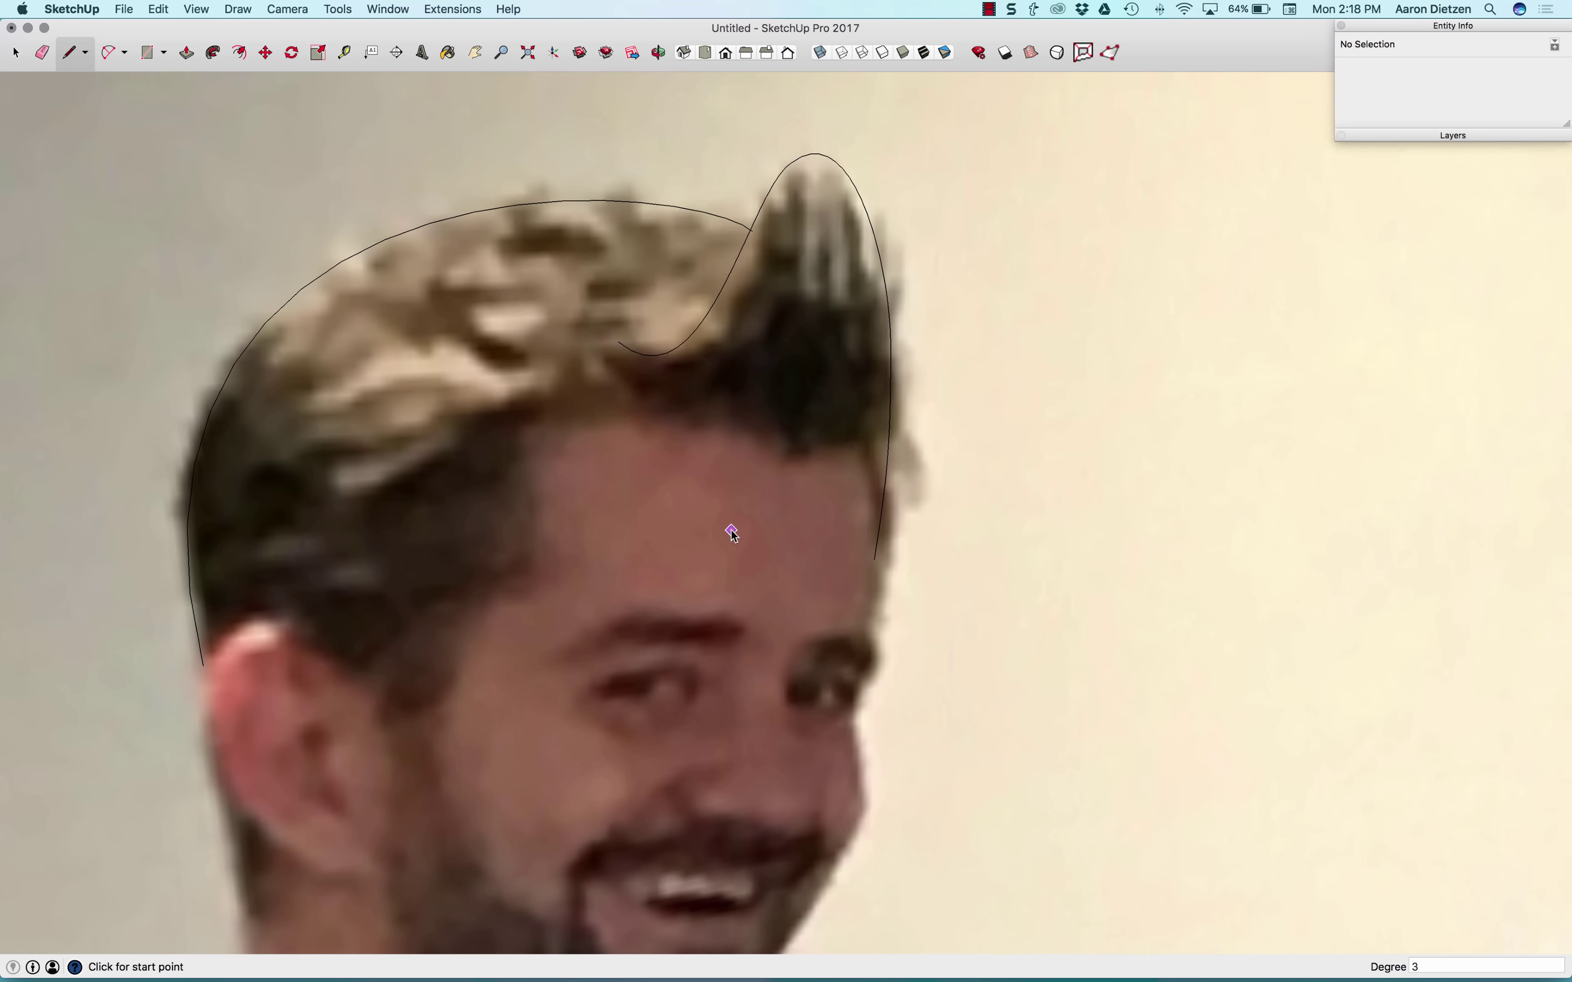
Step: Zoom the view on the traced figure over the hallway photo
{"action": "scroll", "coordinate": [649, 539], "scroll_direction": "up", "scroll_amount": 2}
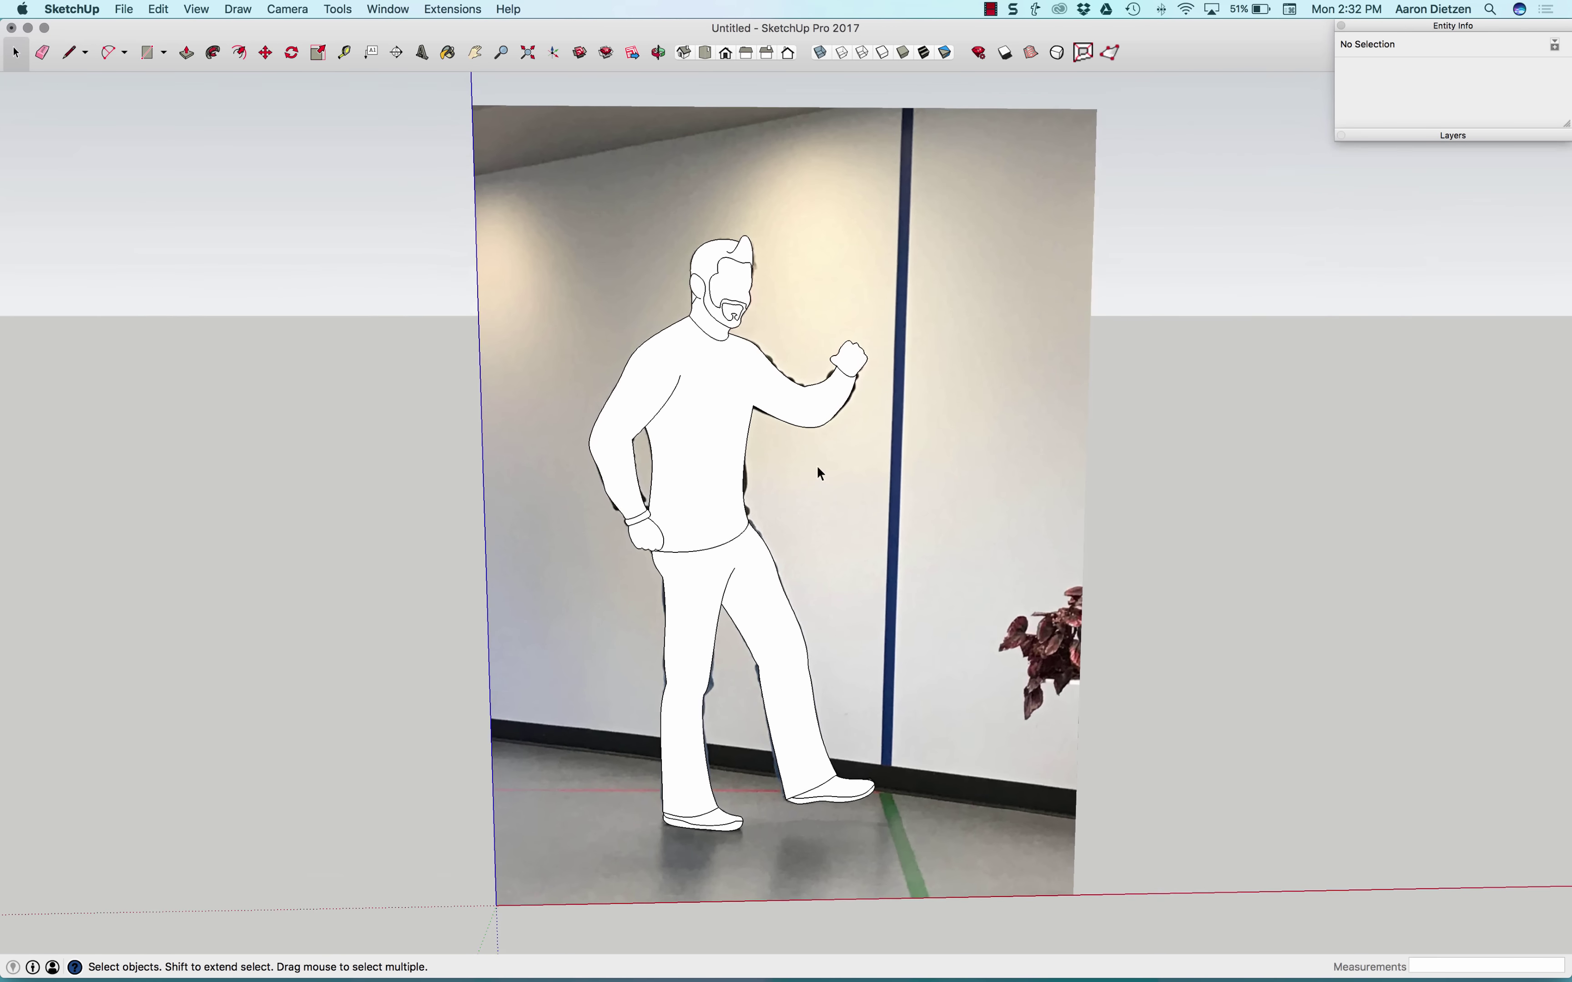
Step: Select the shoulder outline curve and explode it into 20 separate edges
{"action": "scroll", "coordinate": [676, 377], "scroll_direction": "up", "scroll_amount": 5}
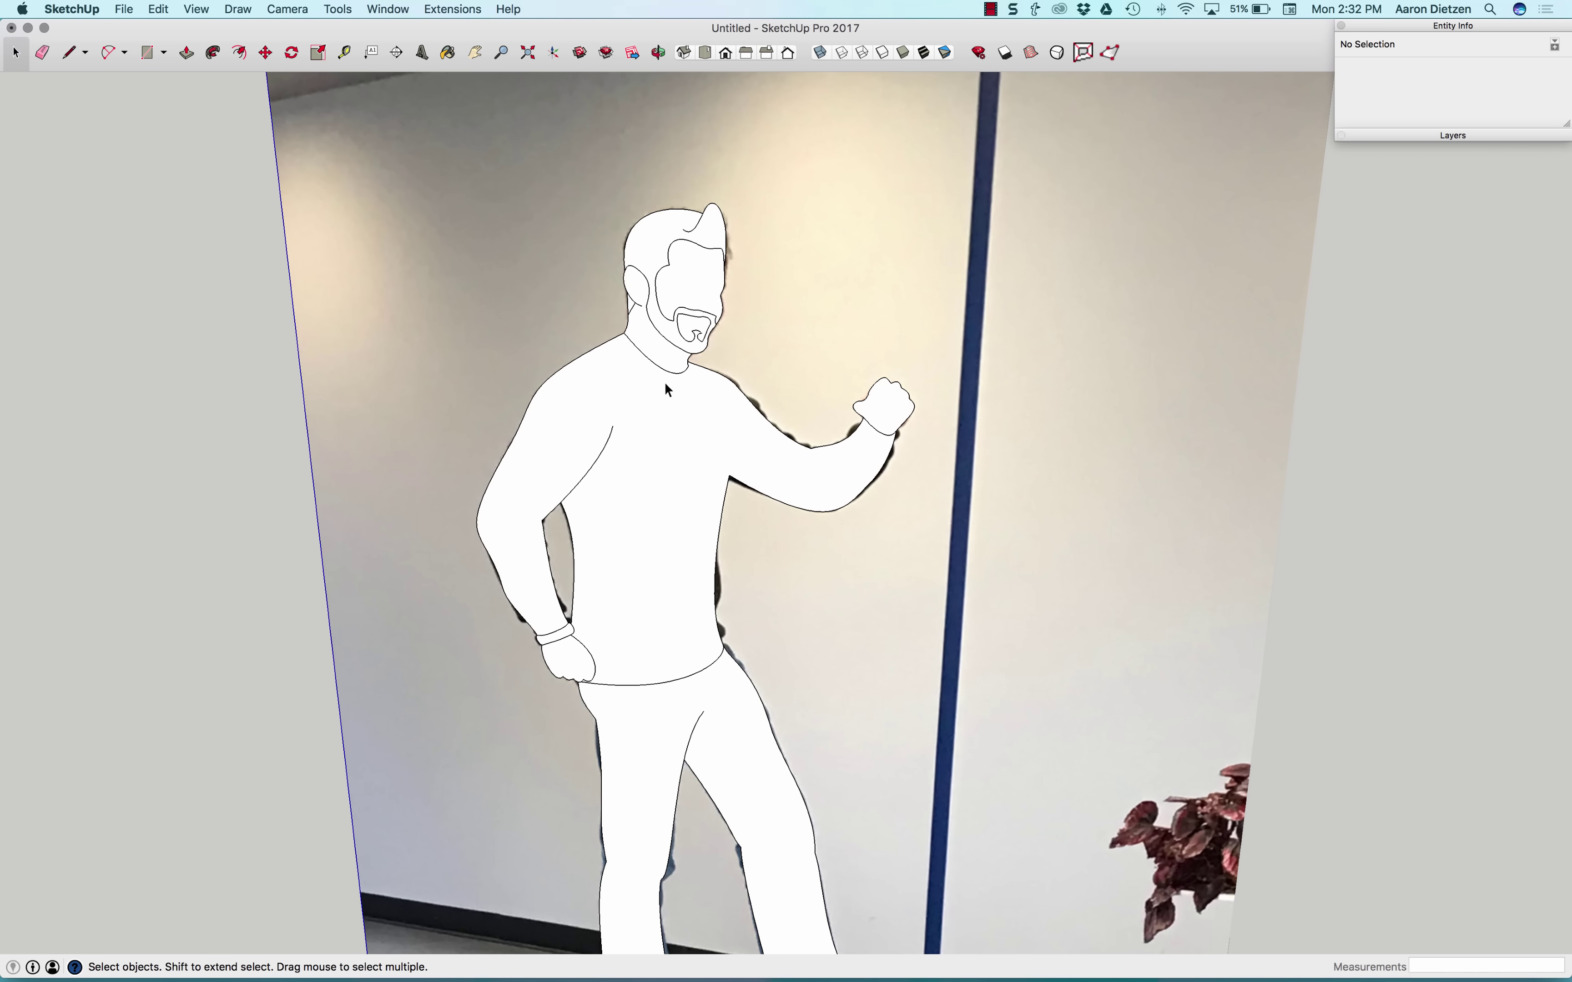
{"action": "left_click", "coordinate": [572, 364]}
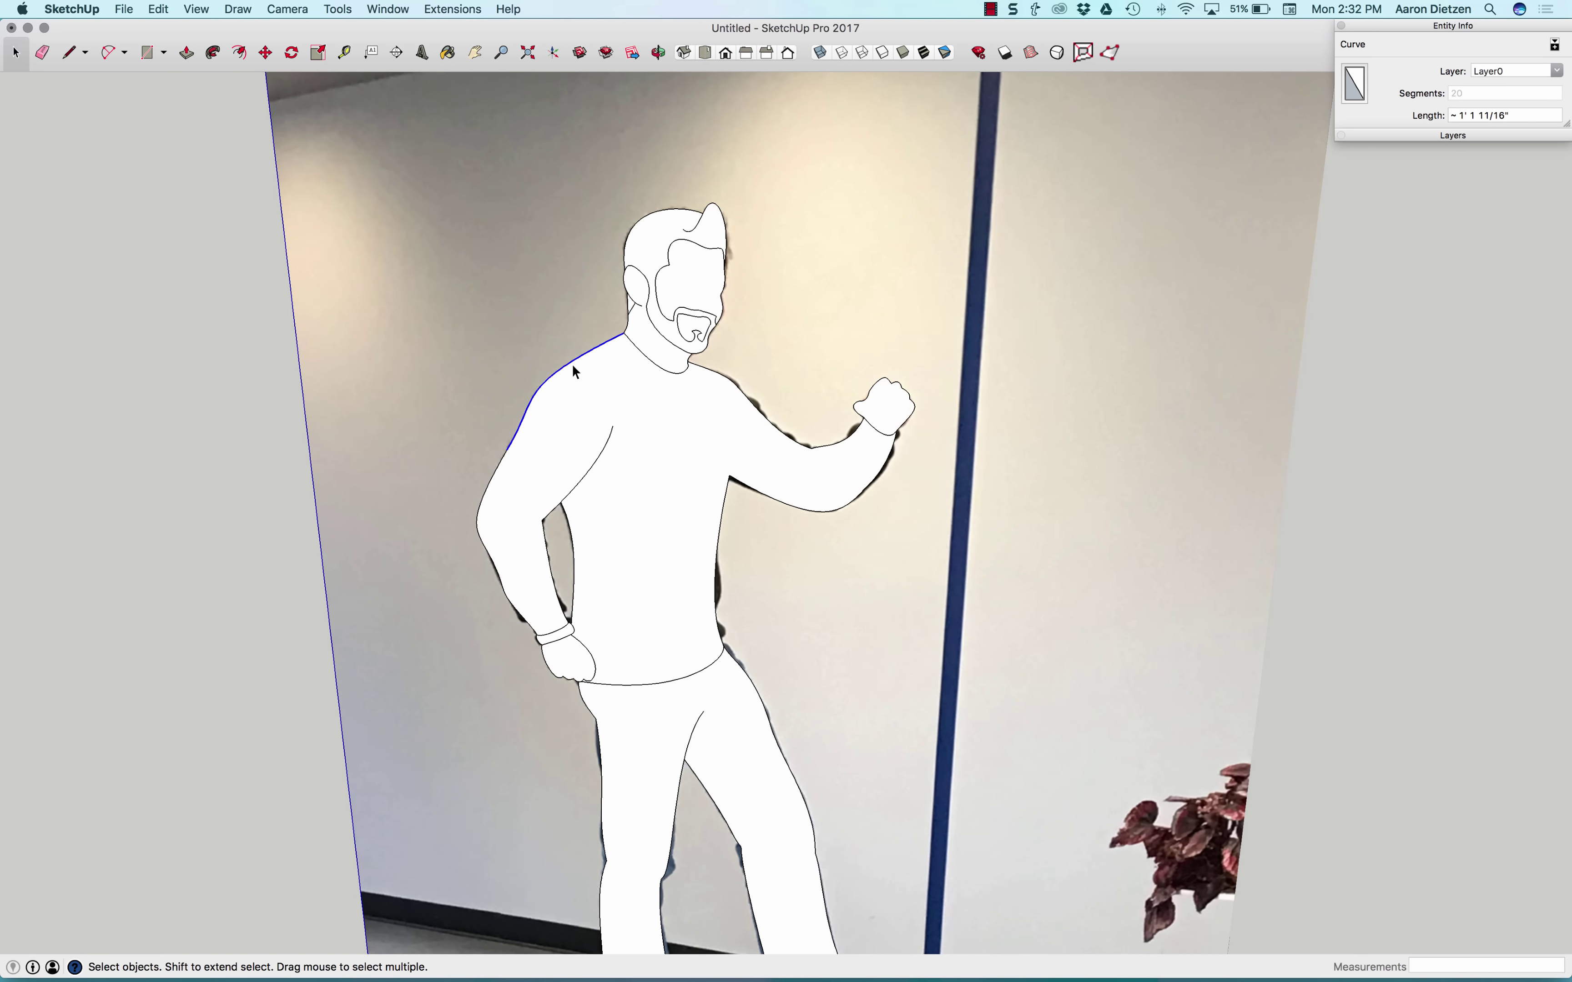
{"action": "scroll", "coordinate": [564, 373], "scroll_direction": "up", "scroll_amount": 3}
{"action": "scroll", "coordinate": [569, 391], "scroll_direction": "up", "scroll_amount": 5}
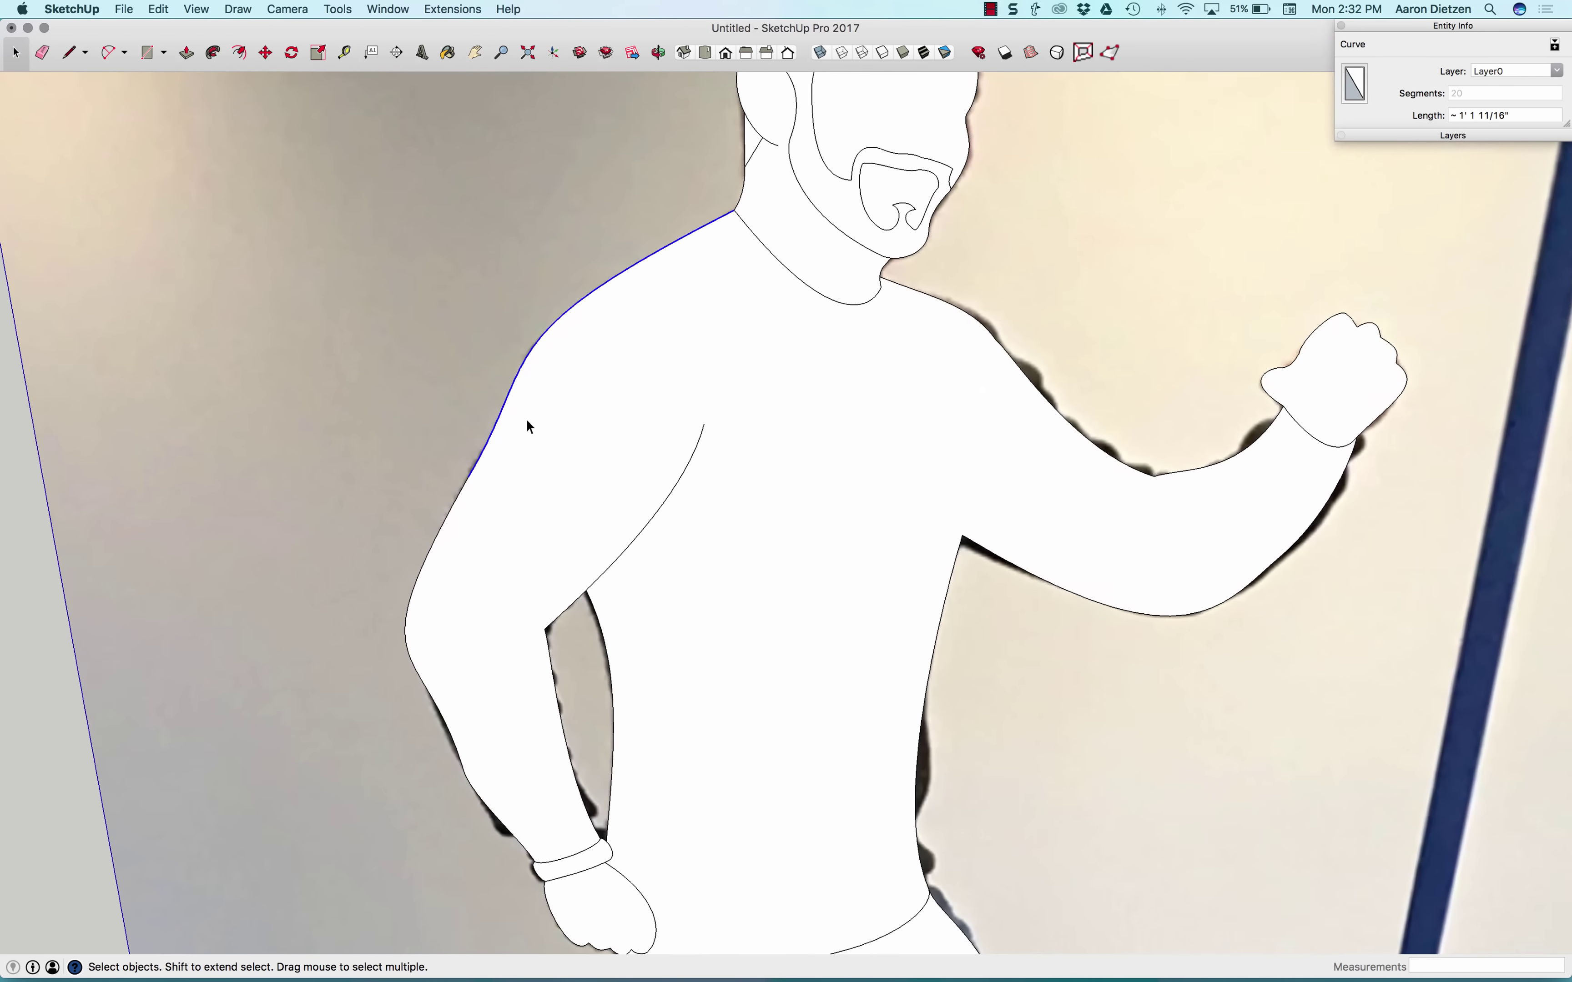
{"action": "scroll", "coordinate": [571, 323], "scroll_direction": "up", "scroll_amount": 1}
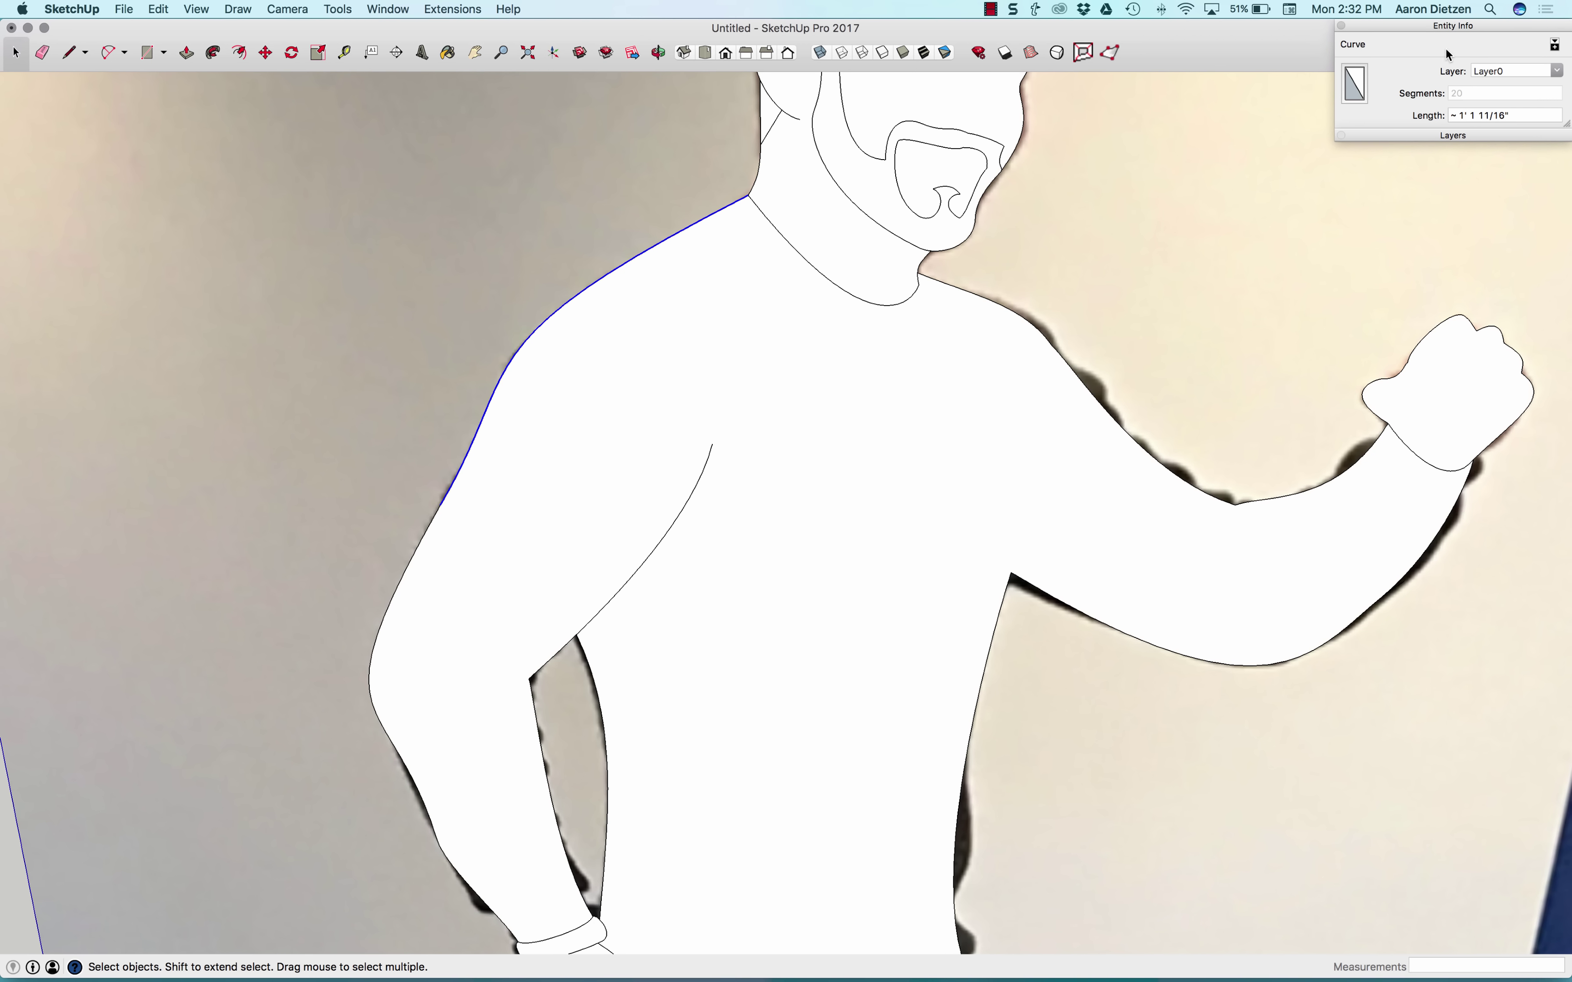
{"action": "right_click", "coordinate": [550, 314]}
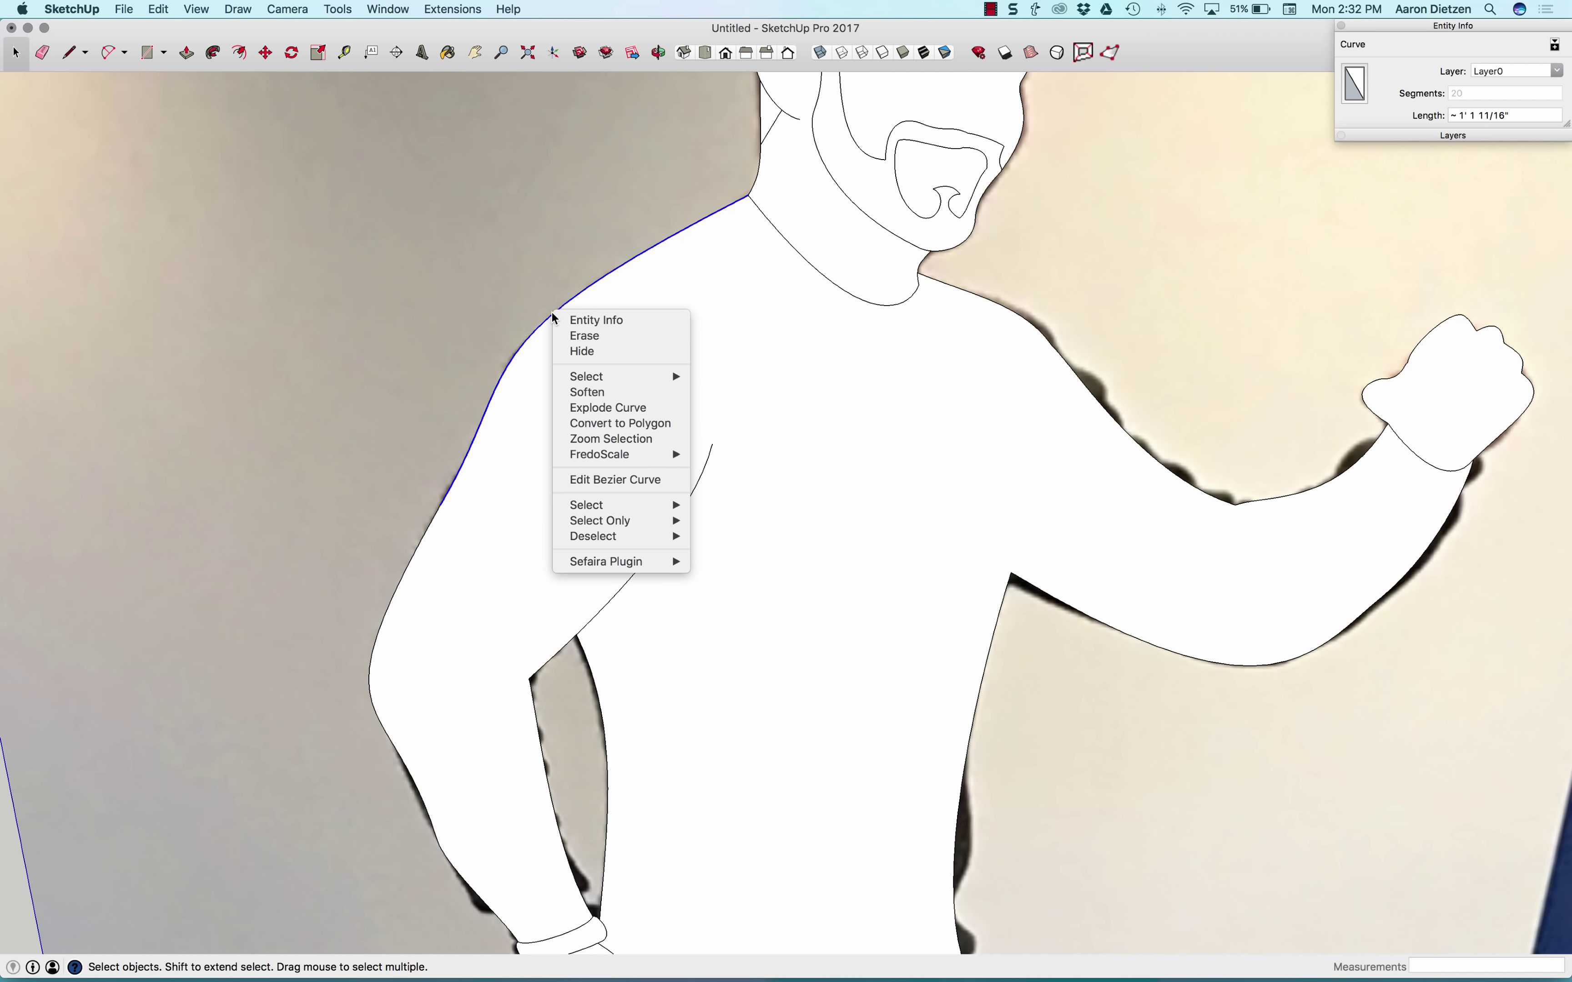
{"action": "left_click", "coordinate": [620, 408]}
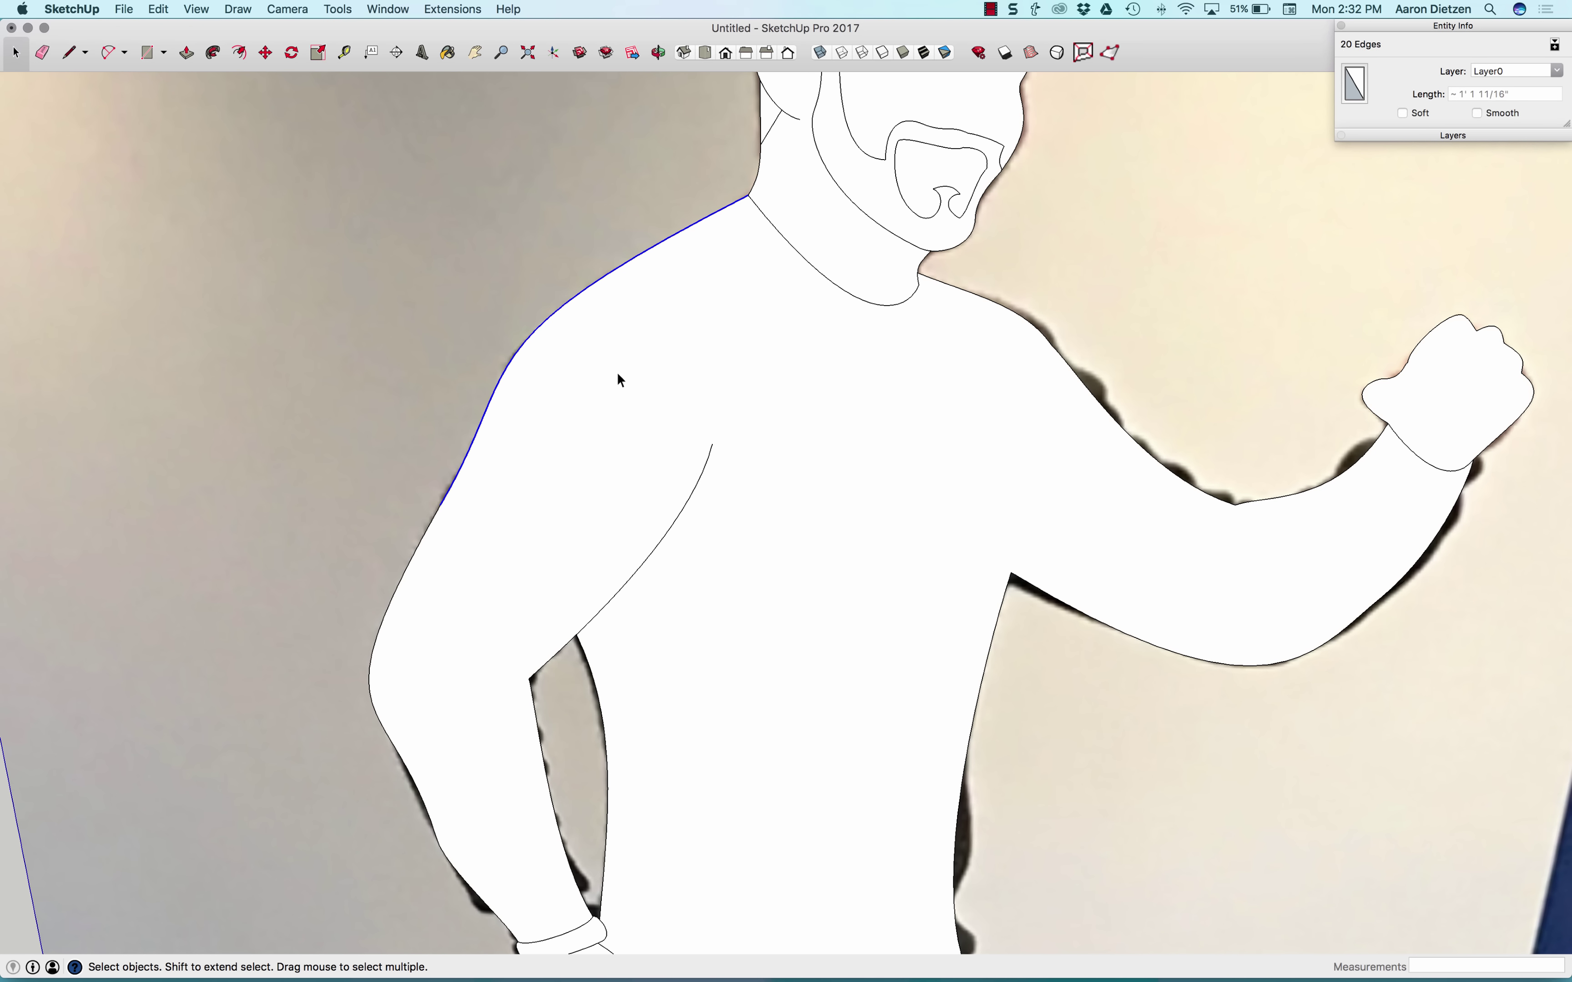
Step: Zoom out to view the whole white-filled silhouette over the photo
{"action": "scroll", "coordinate": [1171, 81], "scroll_direction": "down", "scroll_amount": 3}
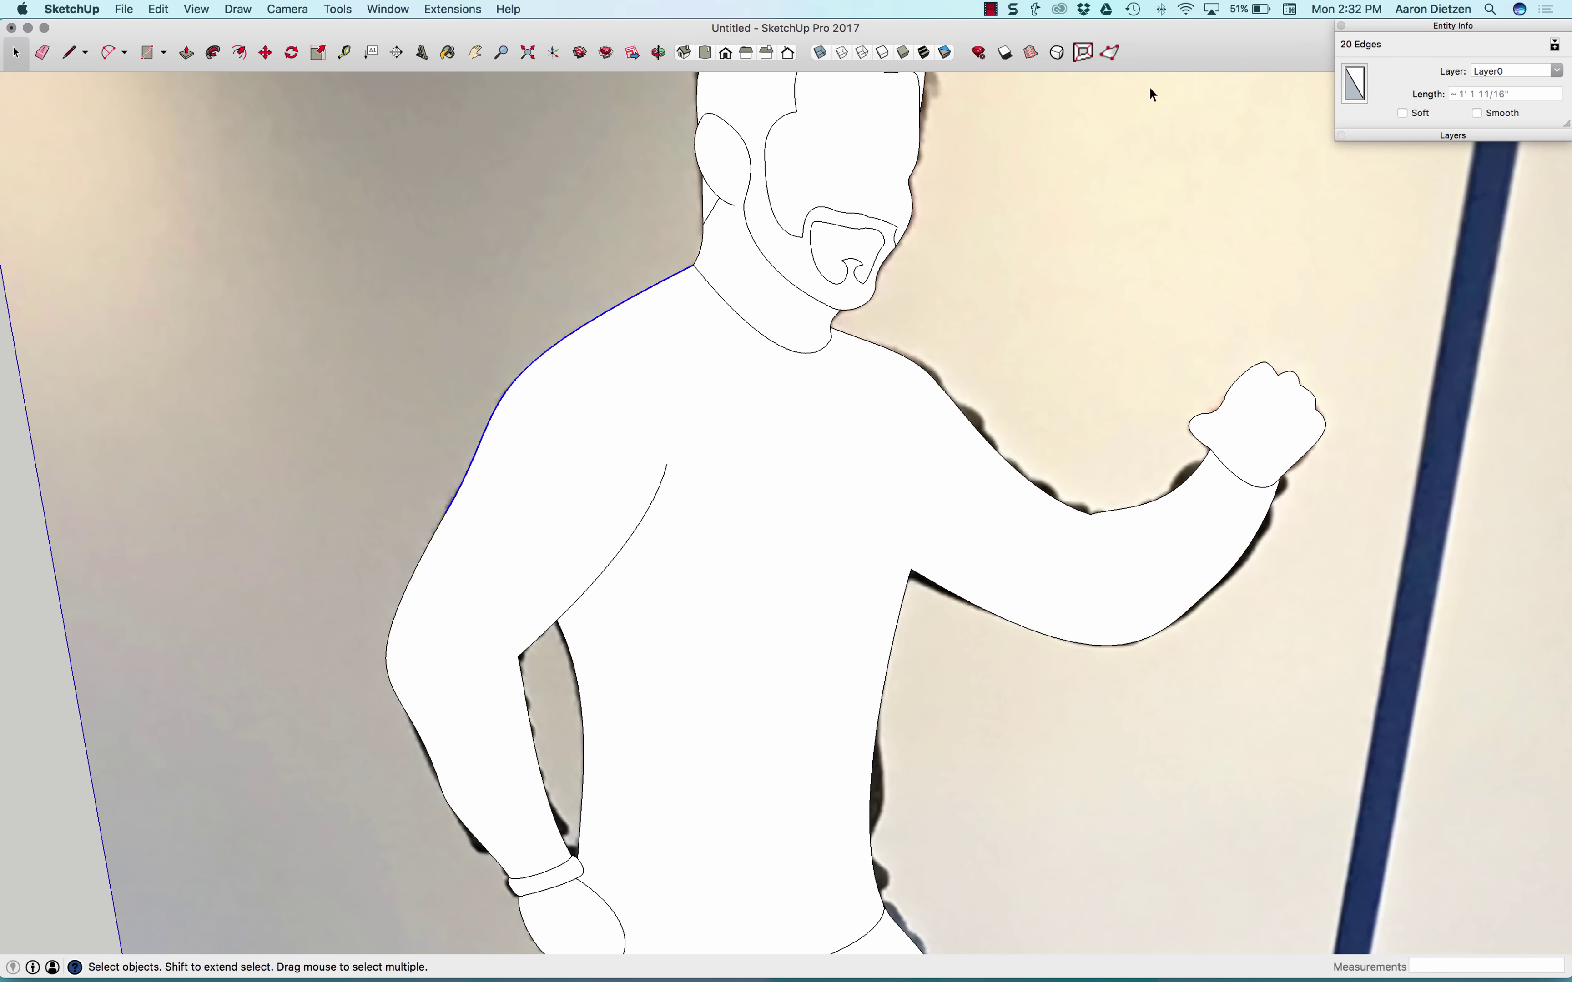
{"action": "scroll", "coordinate": [1150, 86], "scroll_direction": "down", "scroll_amount": 5}
{"action": "scroll", "coordinate": [556, 260], "scroll_direction": "down", "scroll_amount": 6}
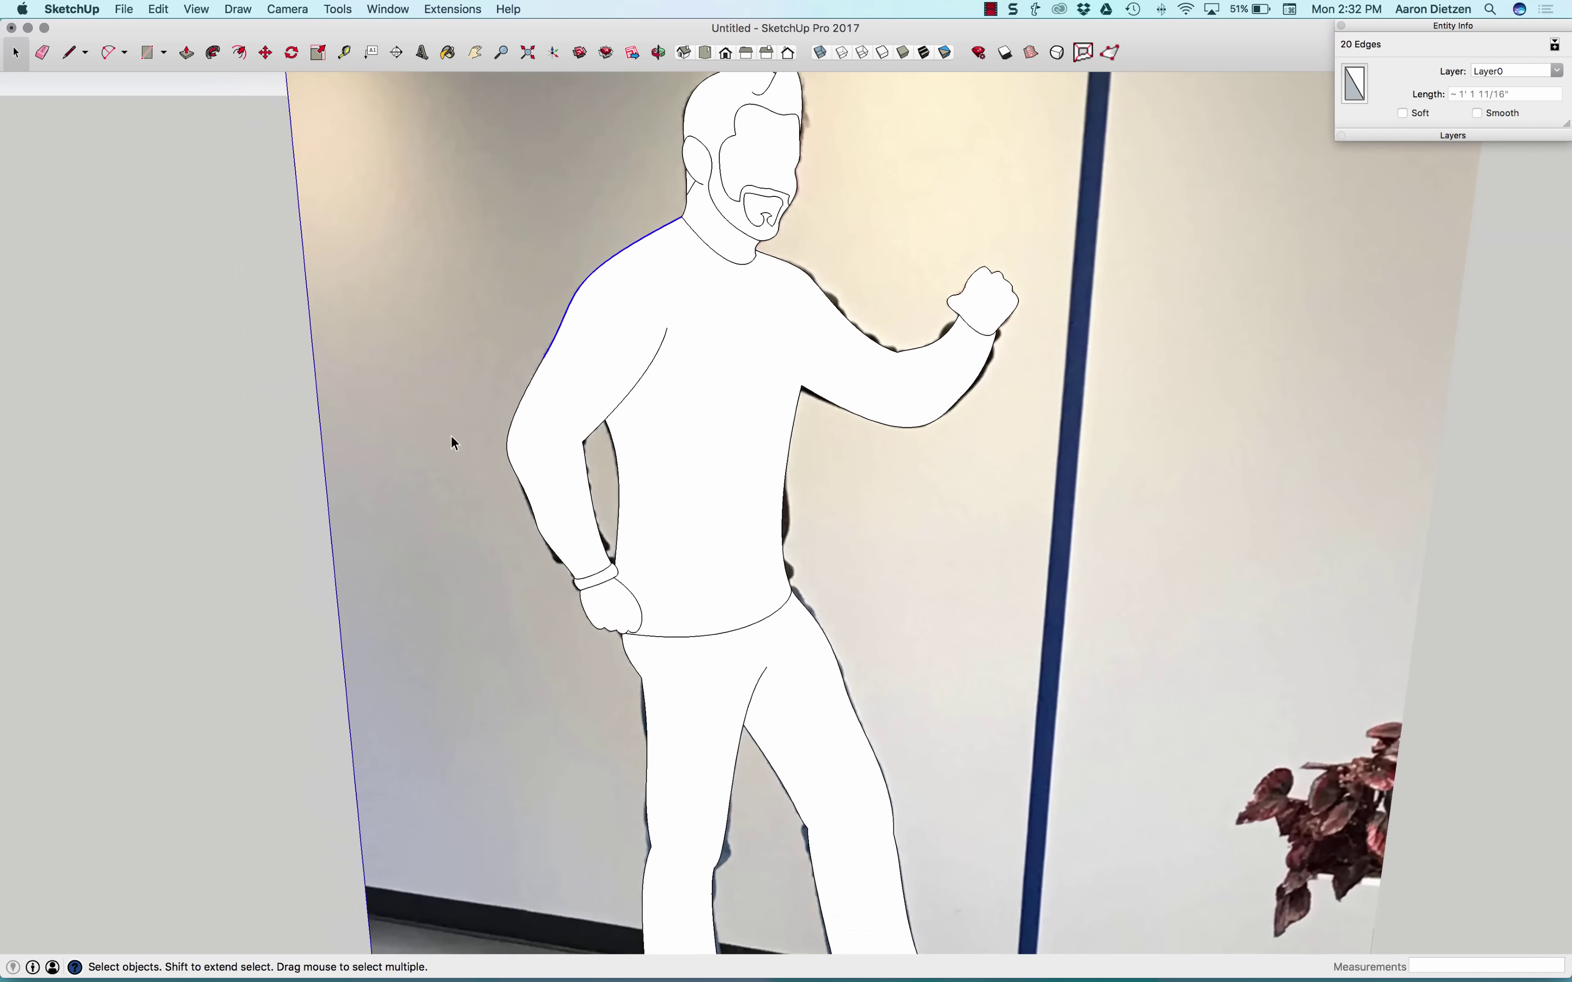
{"action": "scroll", "coordinate": [757, 352], "scroll_direction": "down", "scroll_amount": 2}
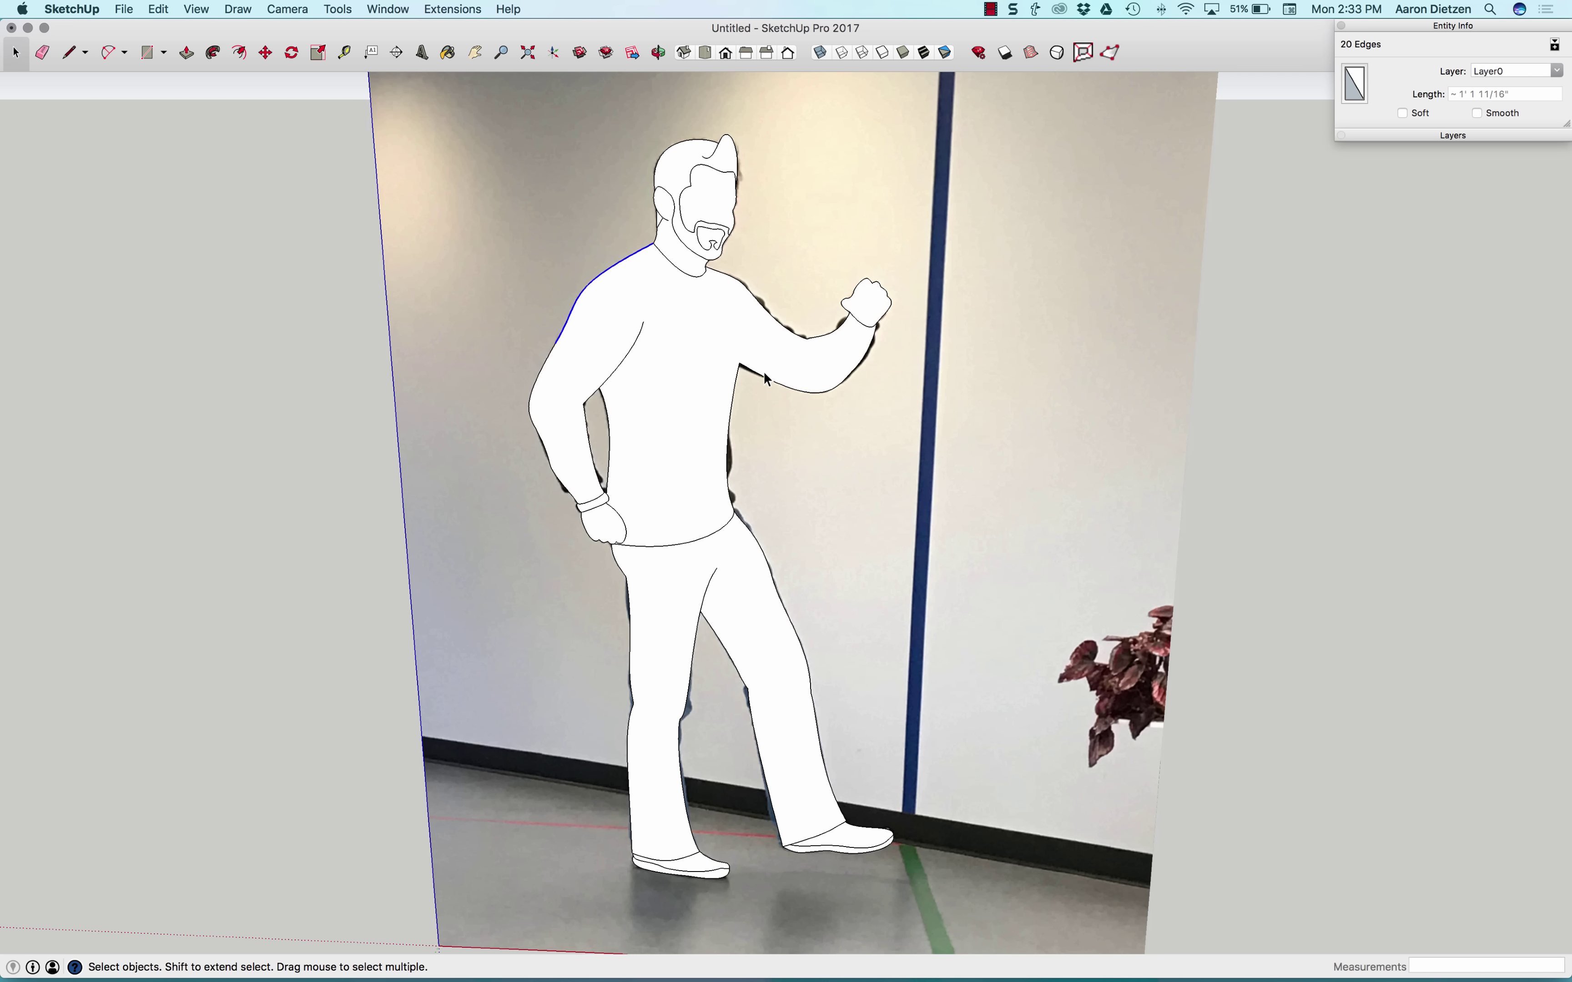
{"action": "scroll", "coordinate": [762, 371], "scroll_direction": "up", "scroll_amount": 1}
{"action": "scroll", "coordinate": [763, 377], "scroll_direction": "down", "scroll_amount": 1}
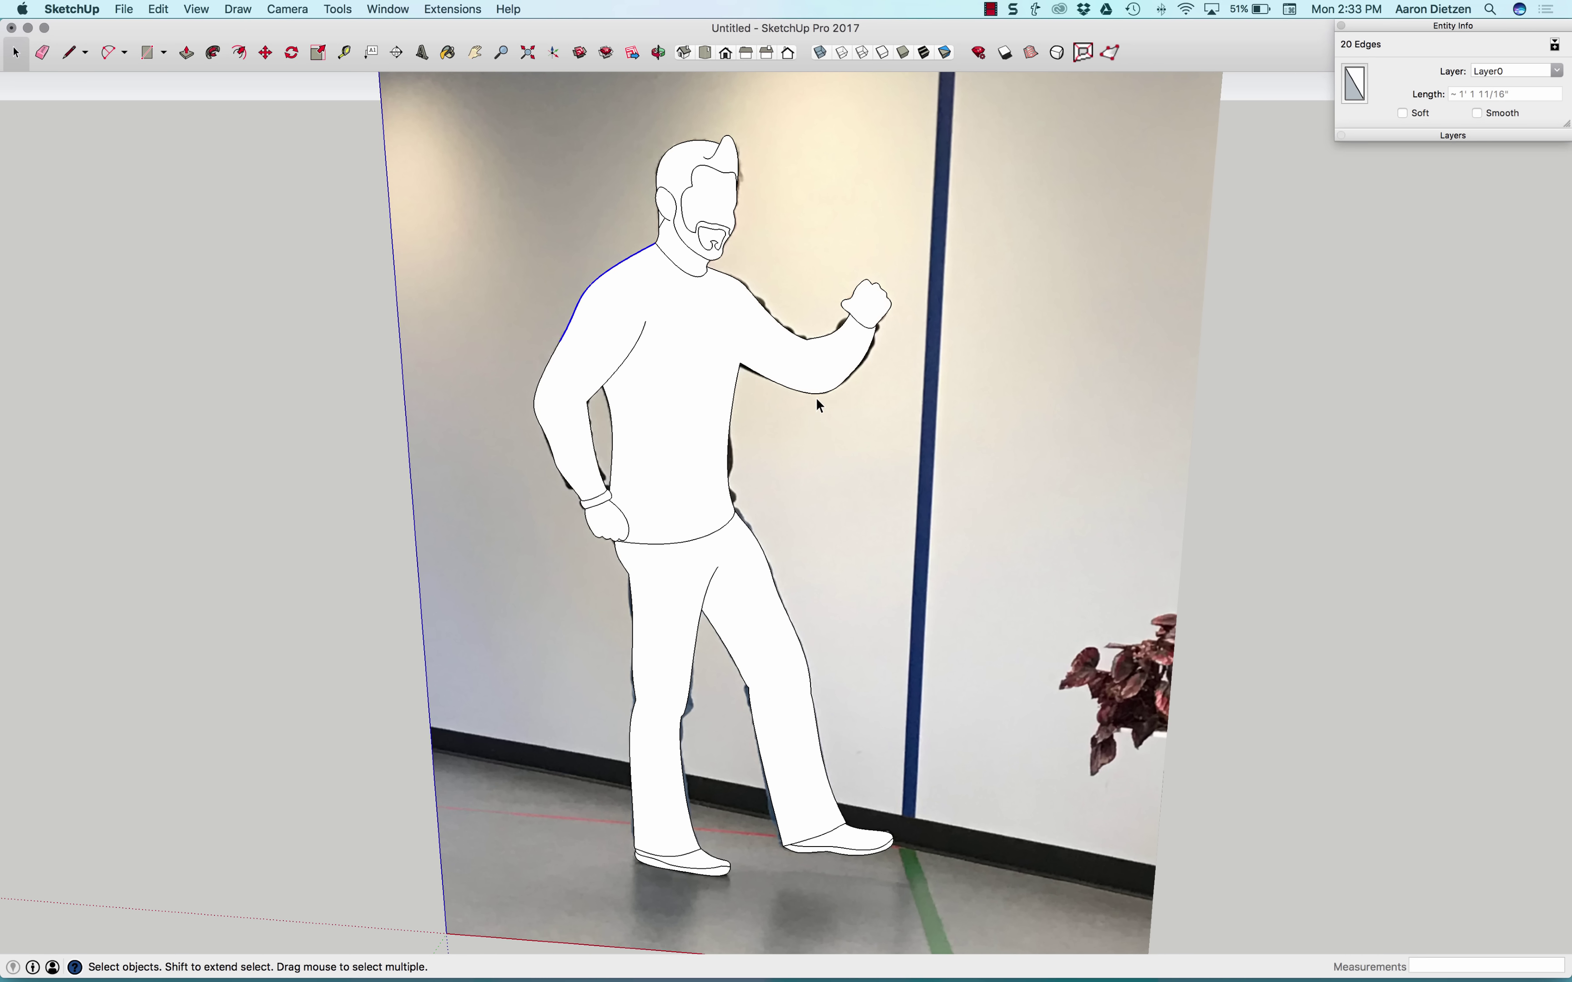
{"action": "scroll", "coordinate": [816, 403], "scroll_direction": "down", "scroll_amount": 1}
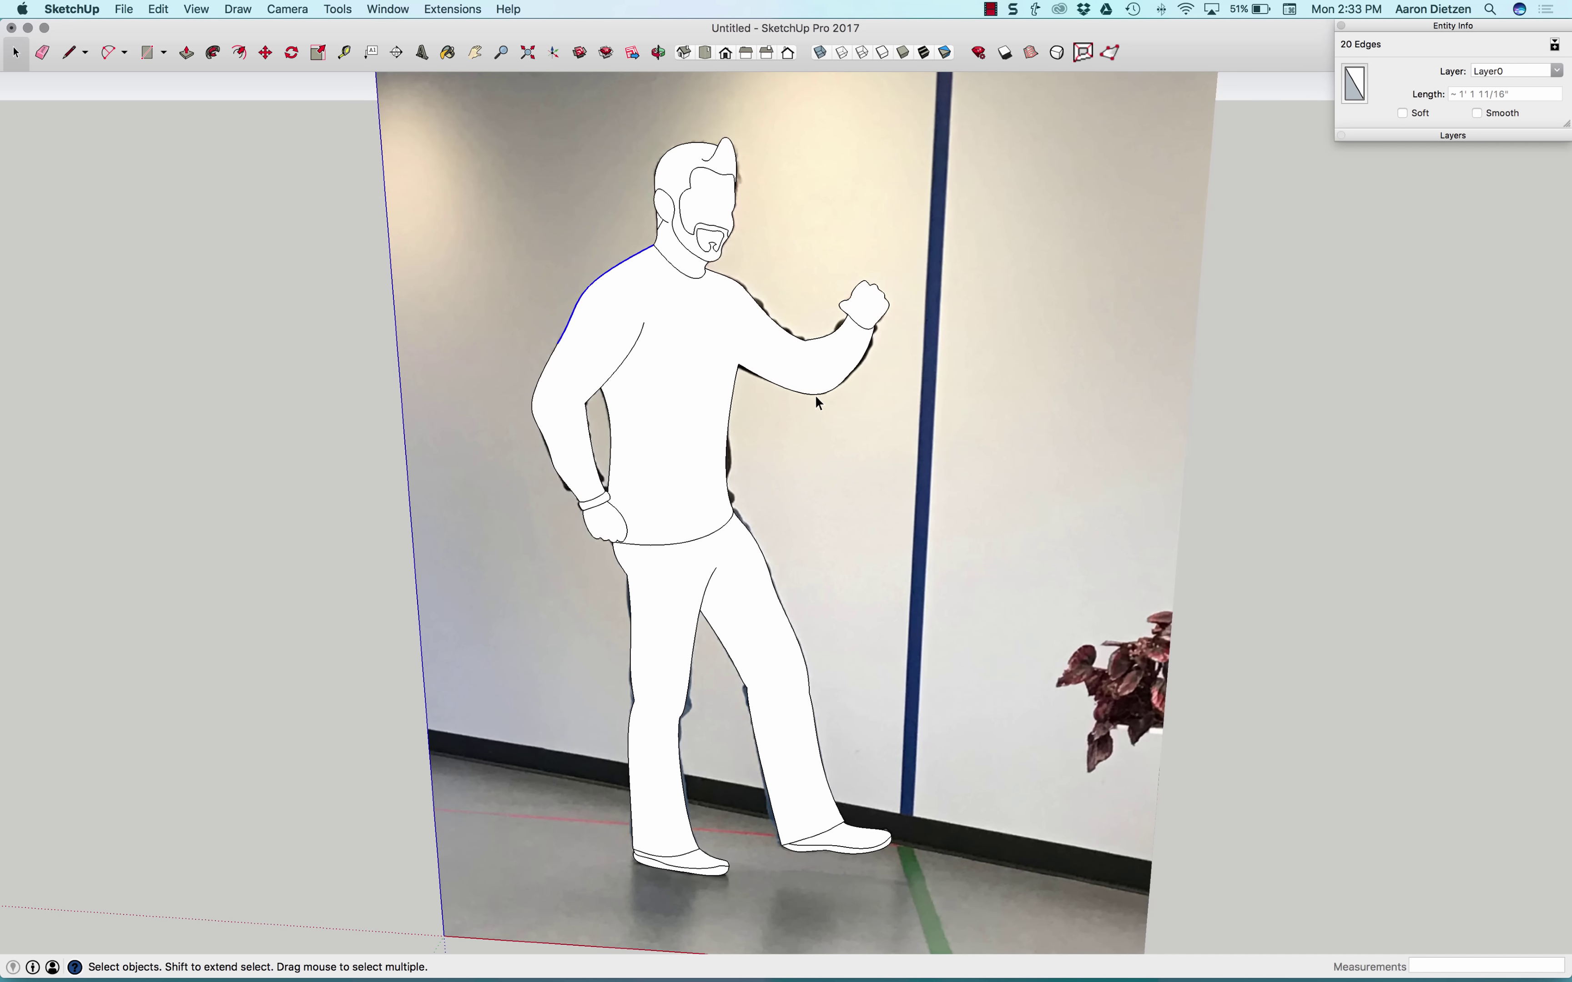